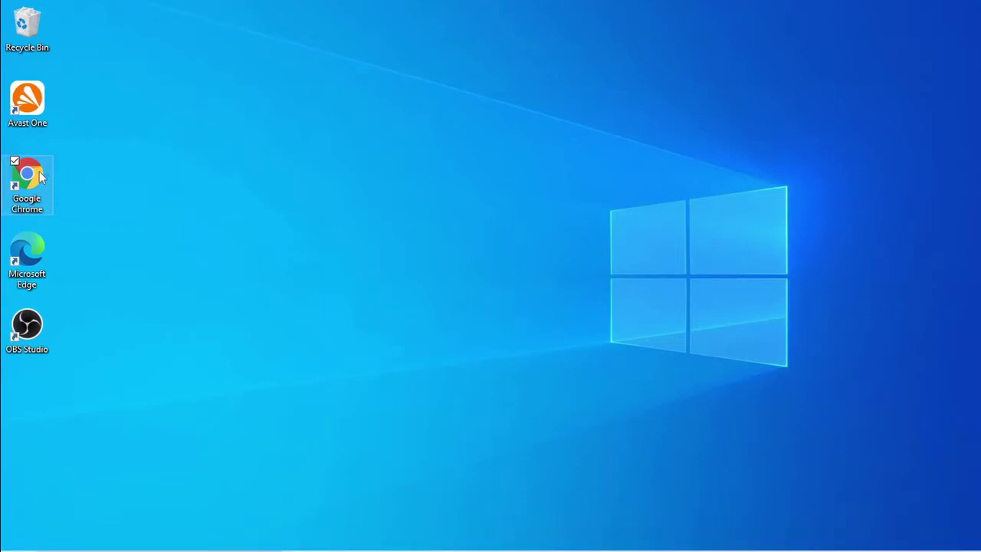
- Launch Google Chrome from its desktop shortcut
double_click(27, 176)
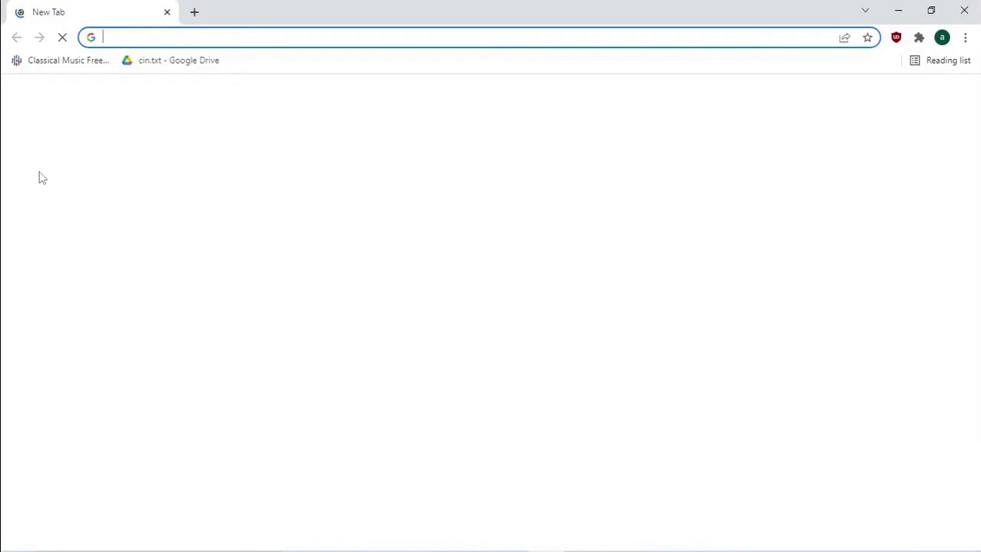
- Navigate Chrome to cloud.google.com
left_click(148, 37)
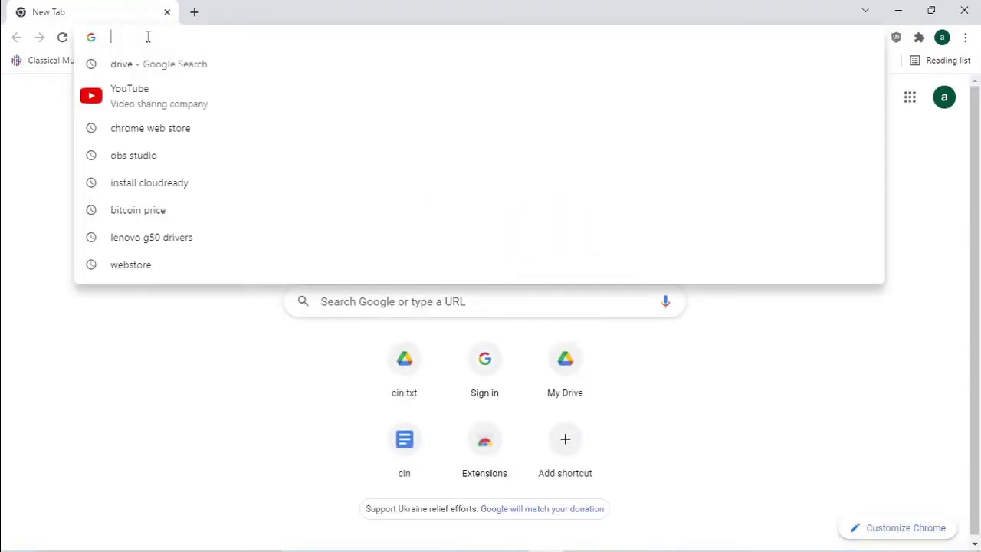
type("cloud")
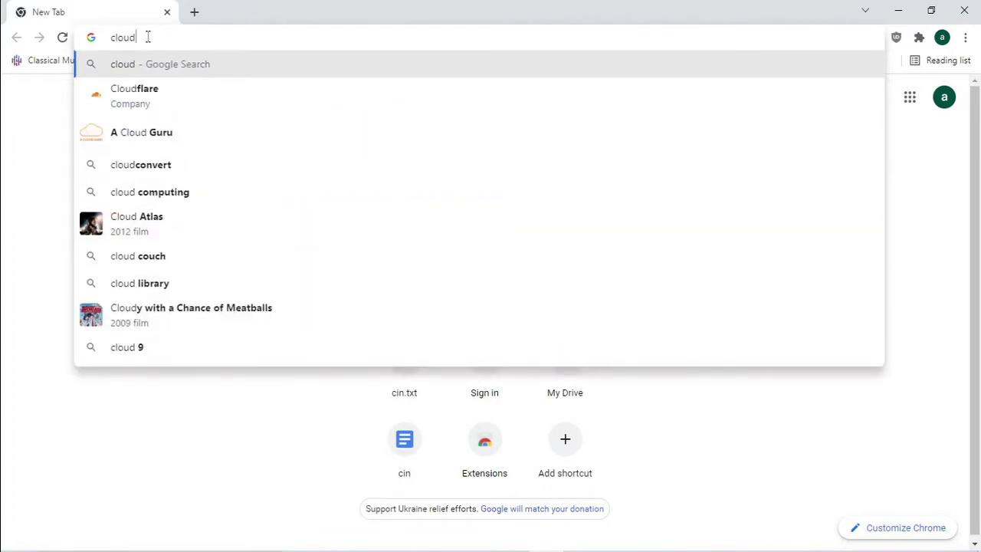
type(".goo")
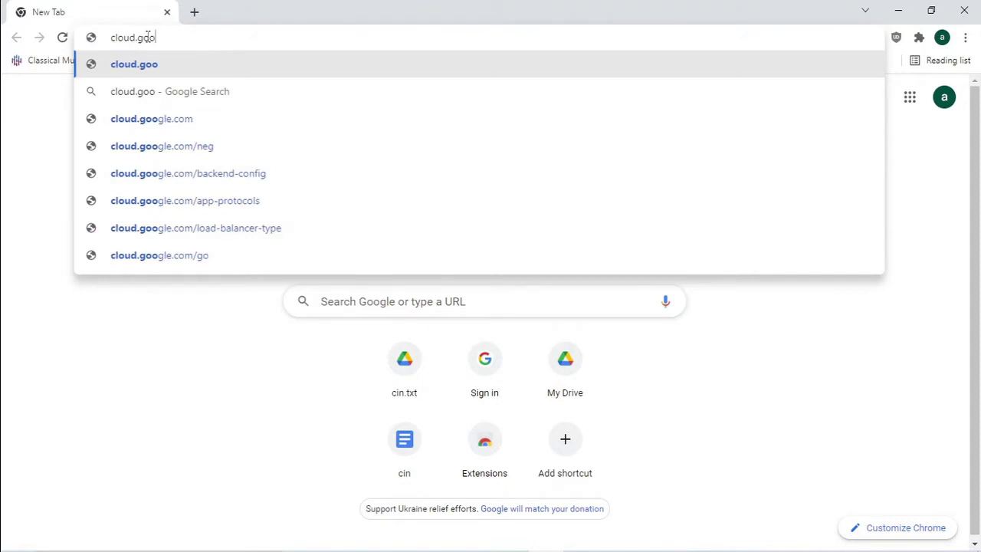
type("gle.")
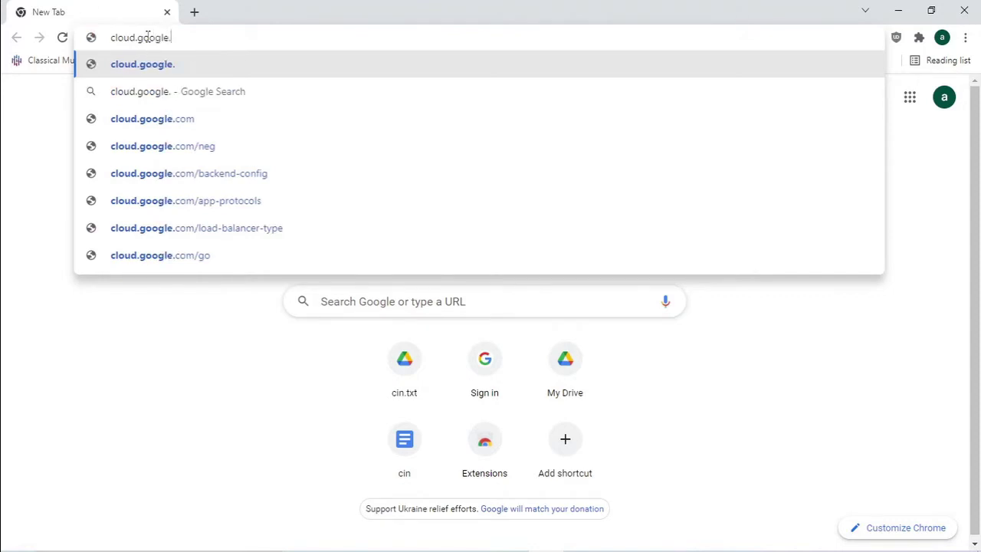
type("com")
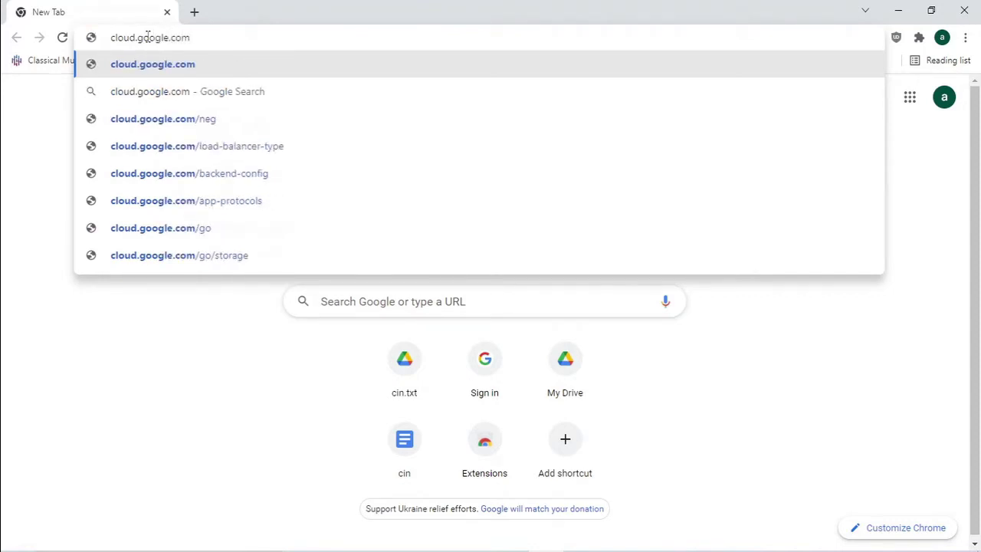
key("Return")
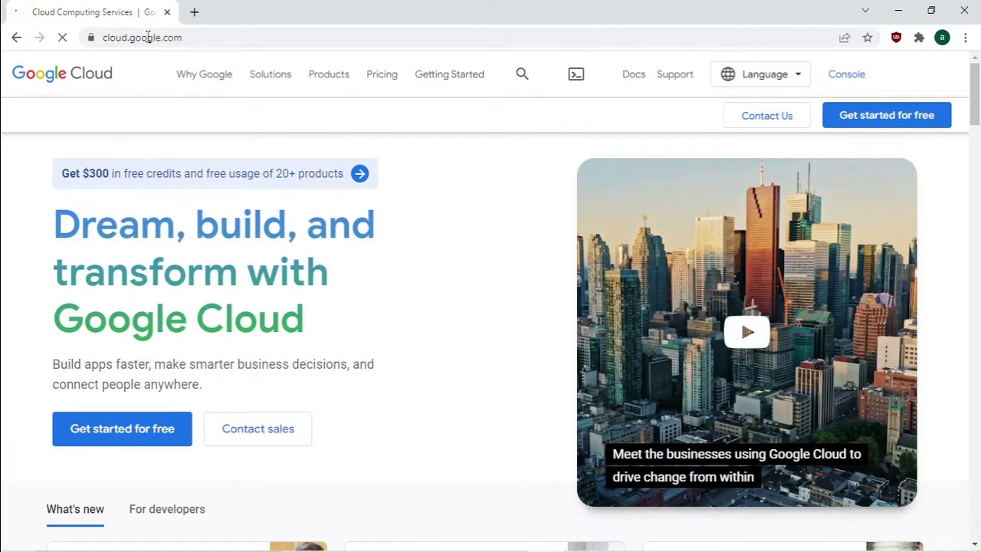
- Start the free trial as a Personal project, accept the terms and continue
left_click(844, 116)
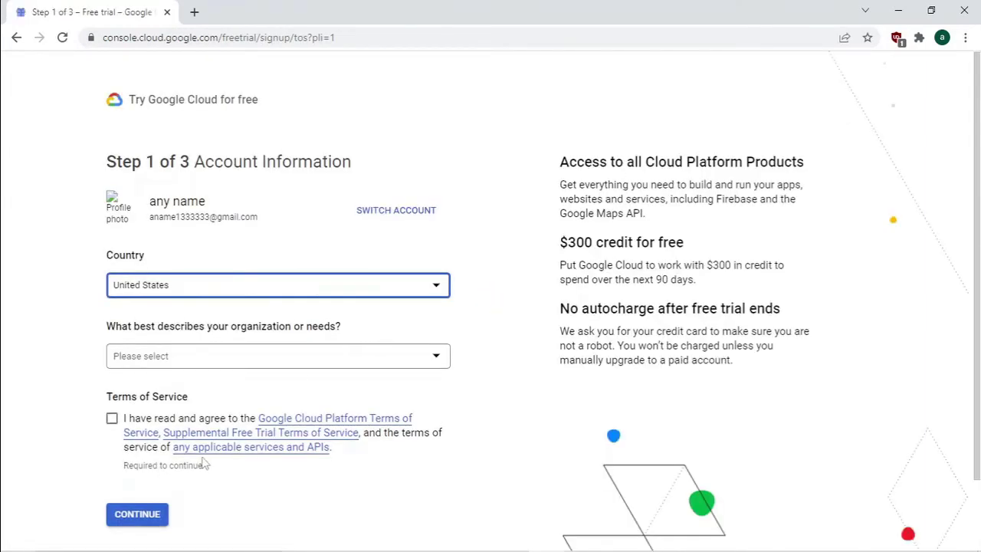
left_click(304, 364)
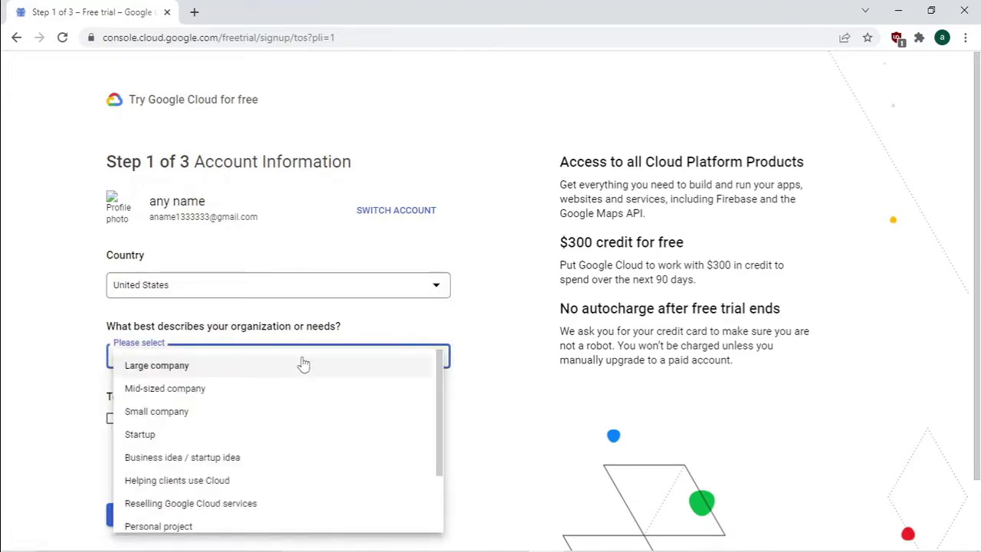
left_click(156, 526)
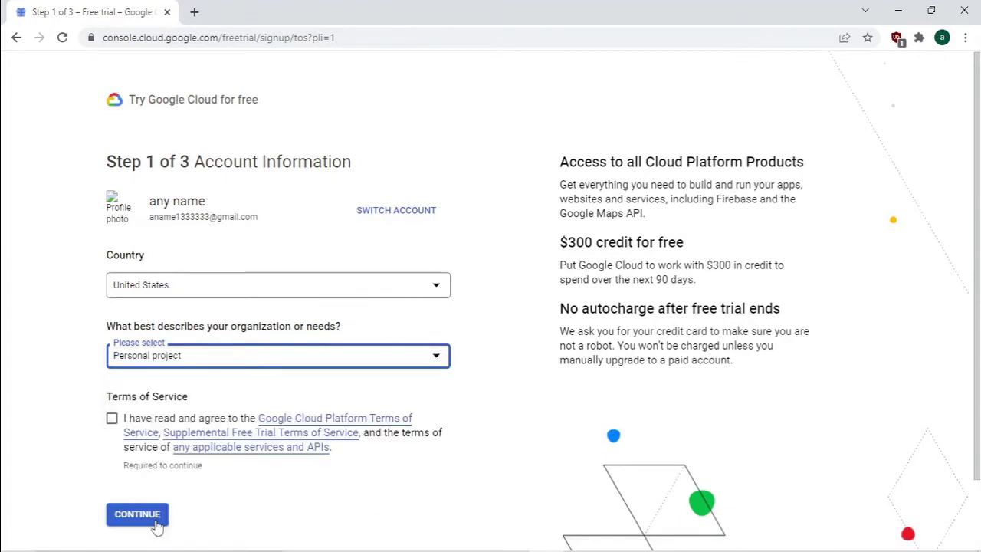
left_click(113, 419)
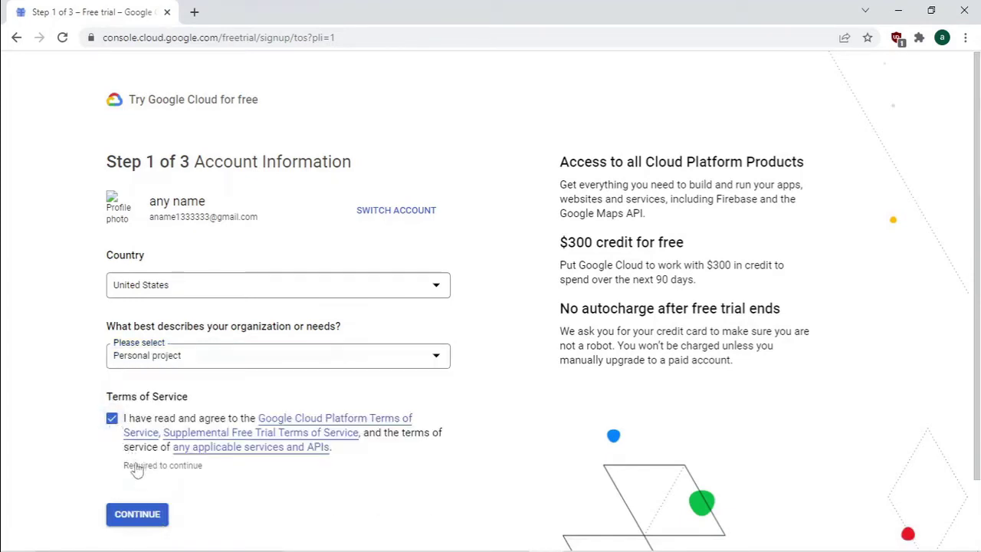
left_click(135, 515)
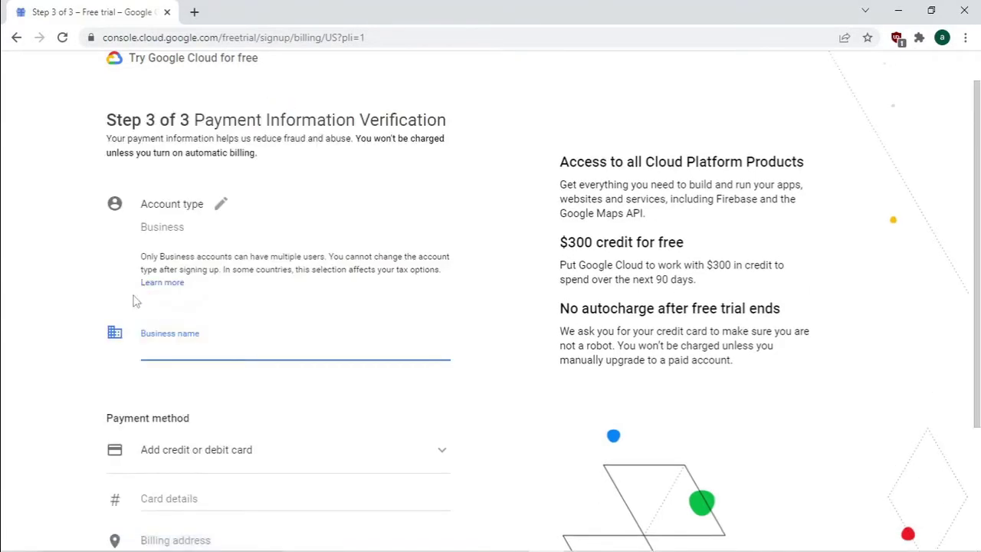
- Change the account type to Individual and begin entering payment card details
left_click(220, 206)
left_click(224, 236)
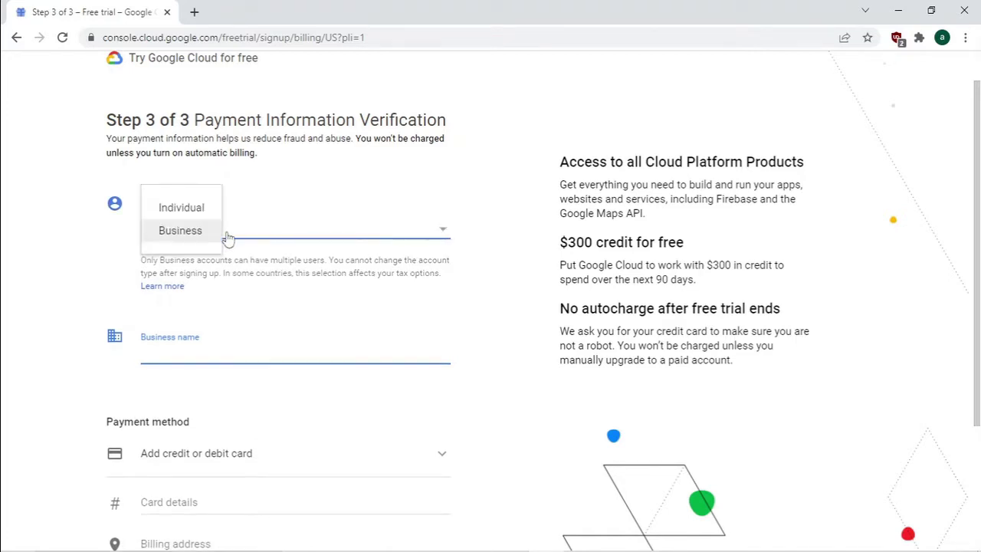
left_click(198, 215)
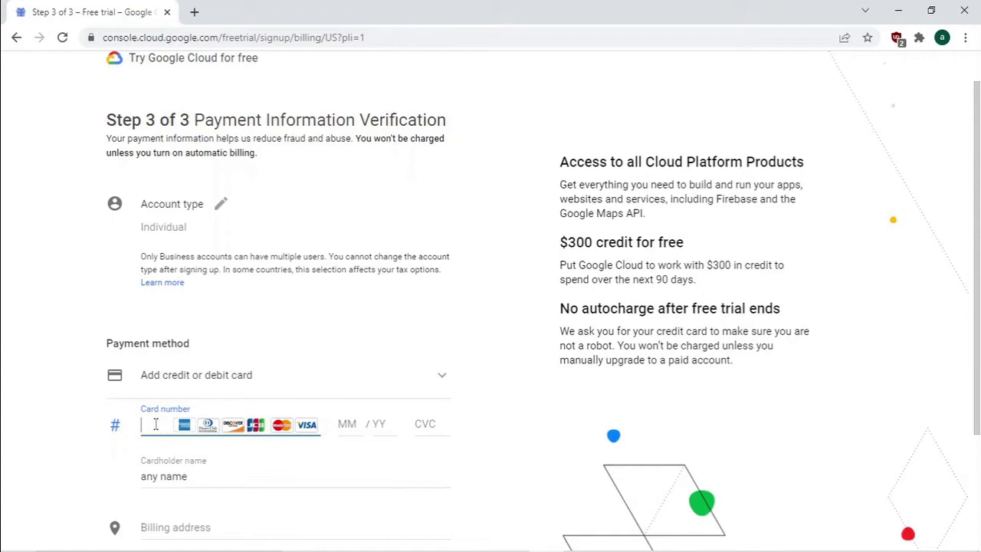
type("4")
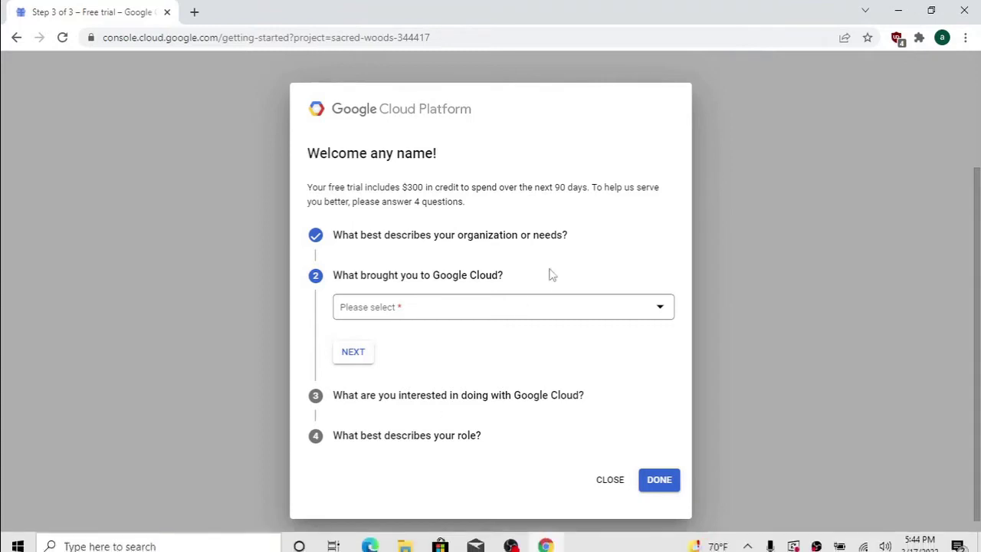
- Answer the welcome questions with evaluating technical capabilities and Websites as the interest
left_click(529, 317)
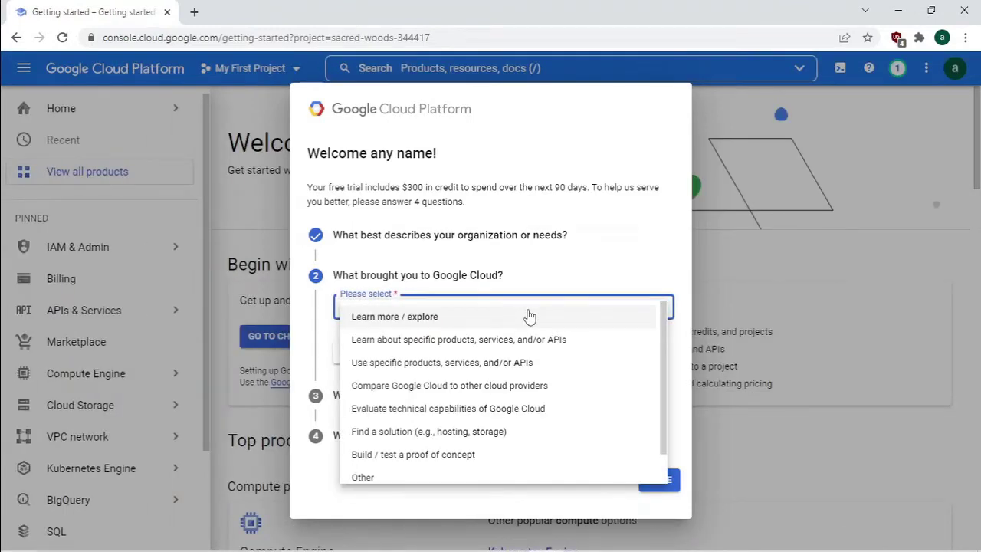
left_click(494, 409)
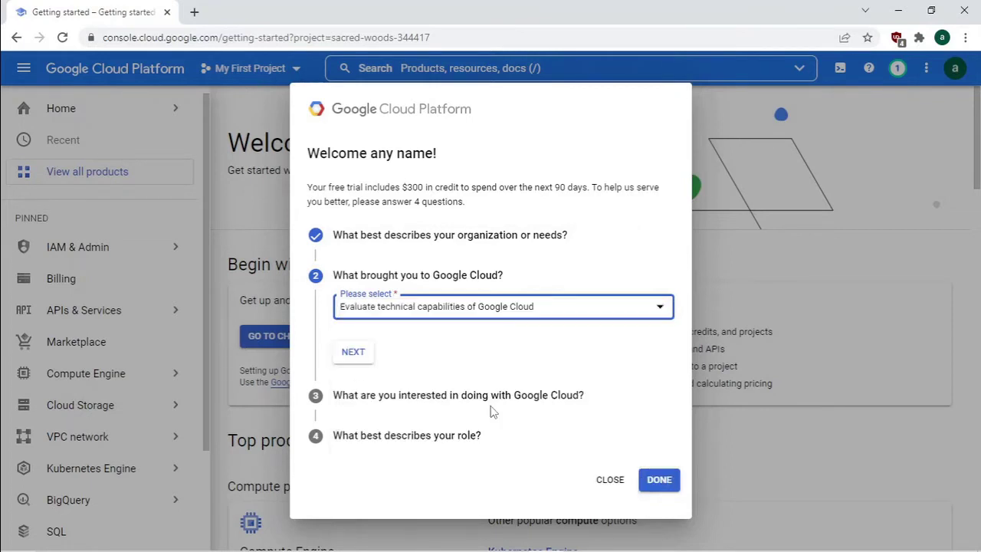
left_click(355, 355)
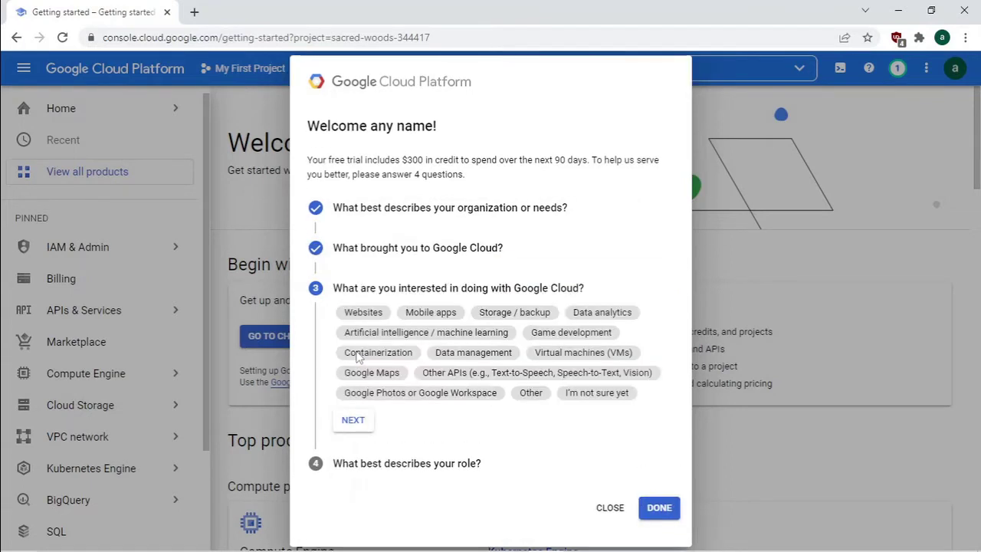
left_click(356, 426)
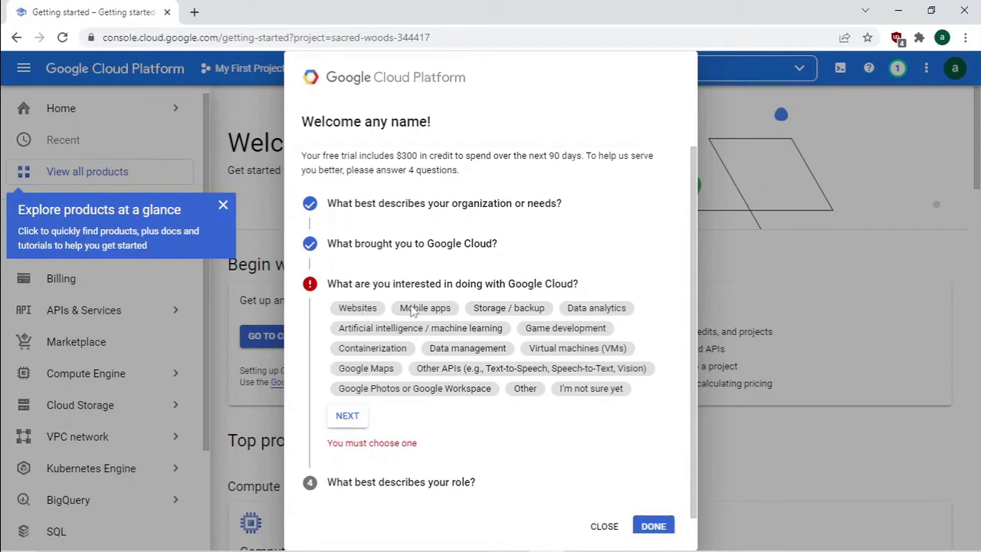
left_click(371, 309)
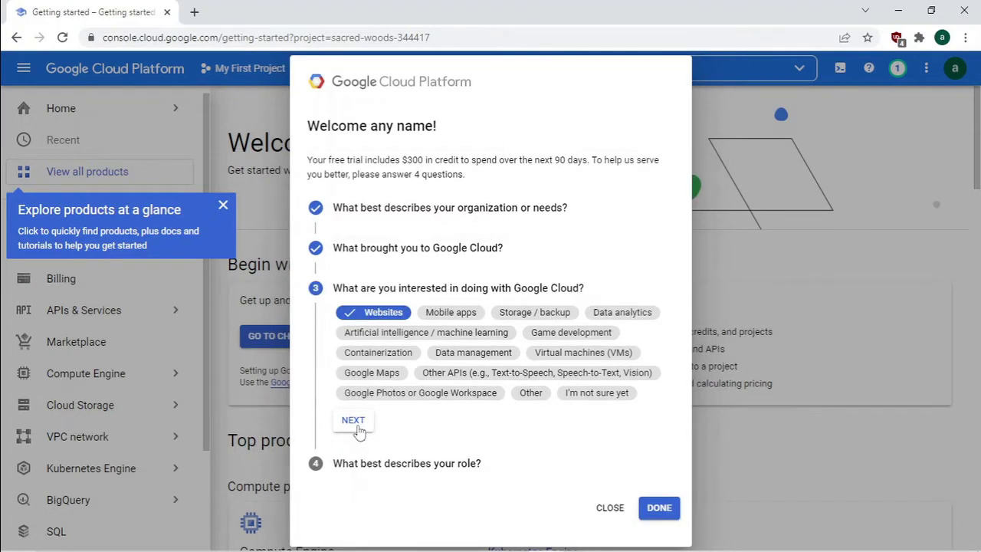
left_click(358, 426)
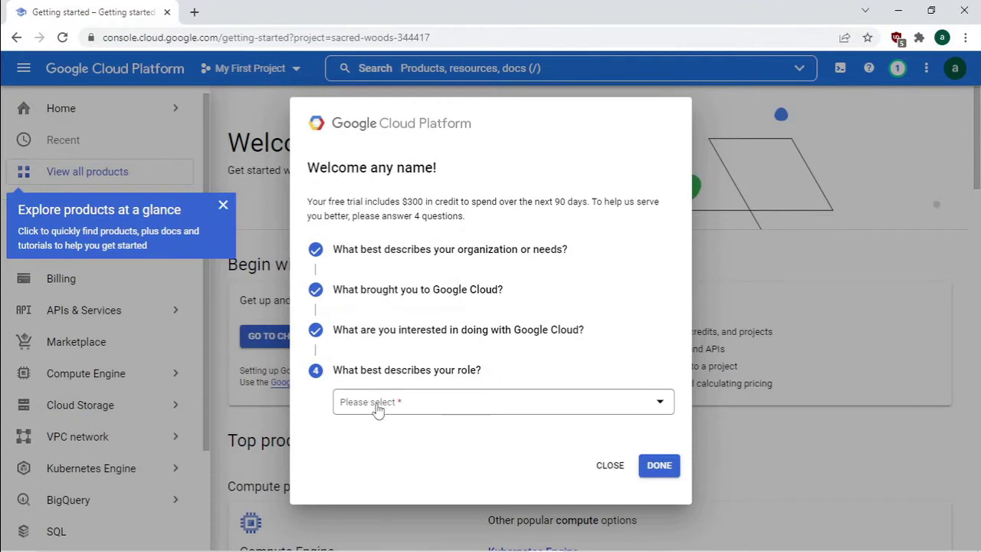
- Choose IT Manager / Director as role, finish, dismiss the tip and skip recommendations
left_click(375, 408)
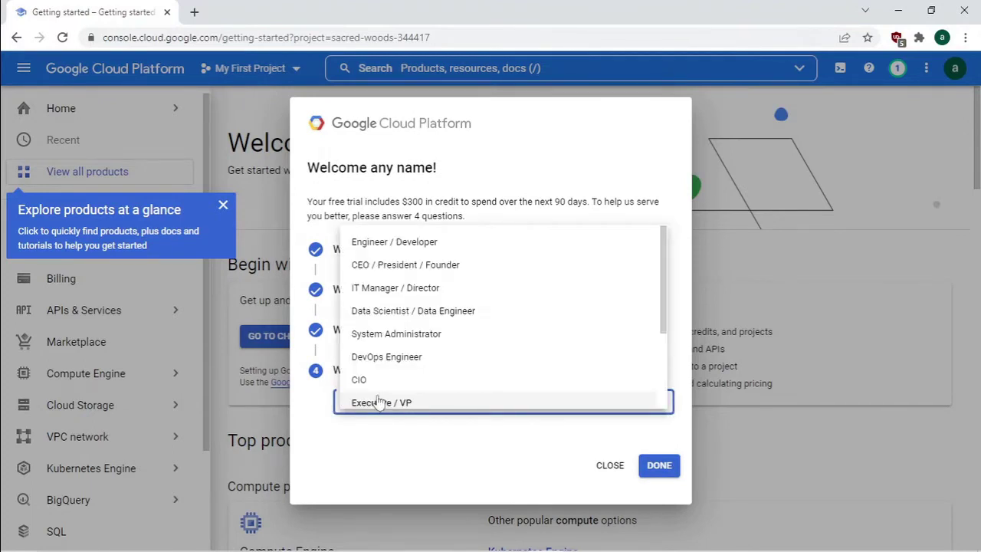
left_click(387, 290)
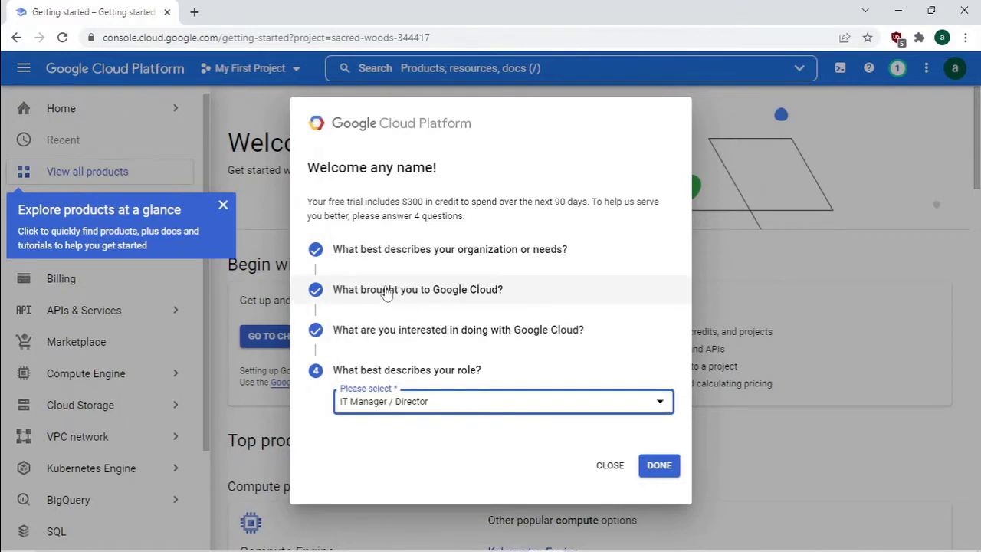
left_click(659, 467)
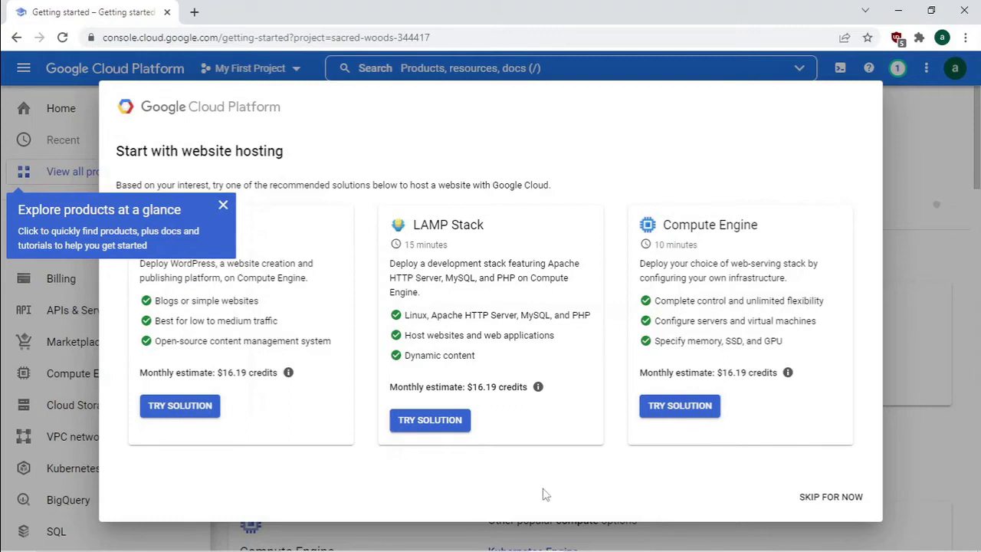
left_click(223, 206)
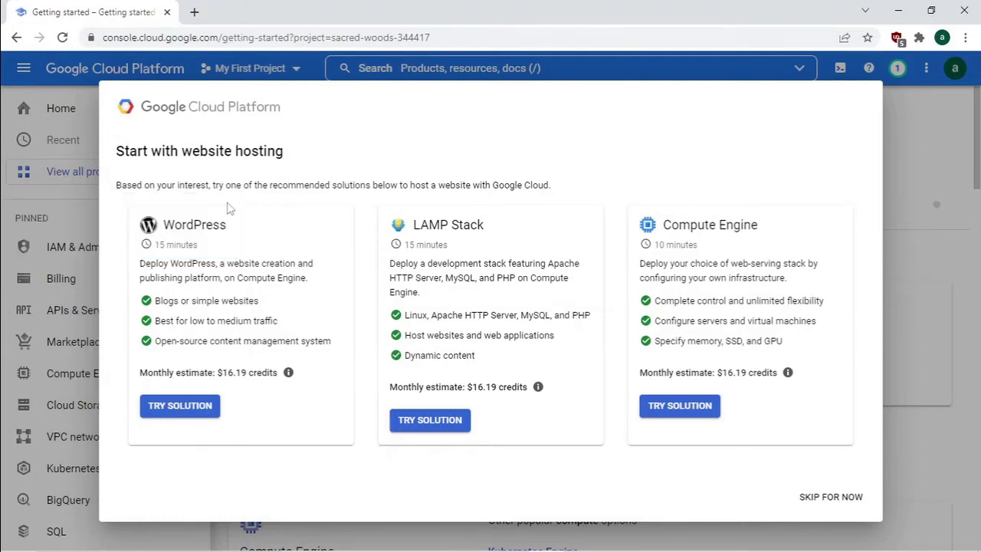
left_click(814, 498)
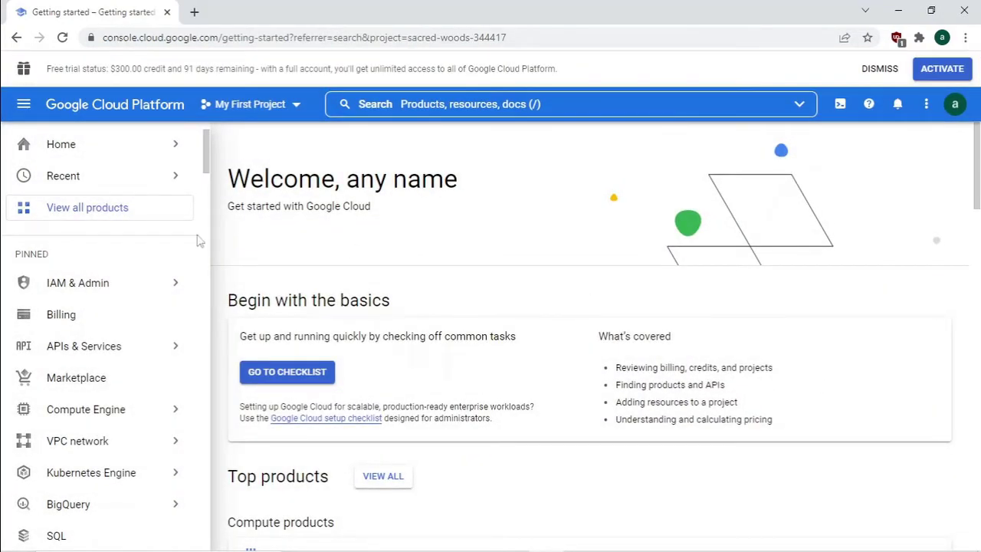
- Go to Compute Engine VM instances and enable the Compute Engine API
mouse_move(114, 409)
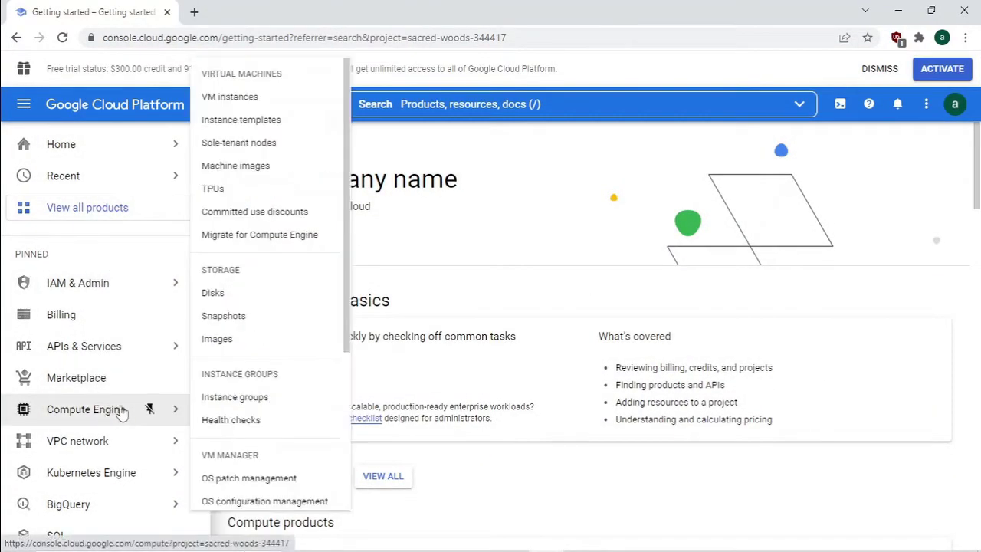
left_click(230, 98)
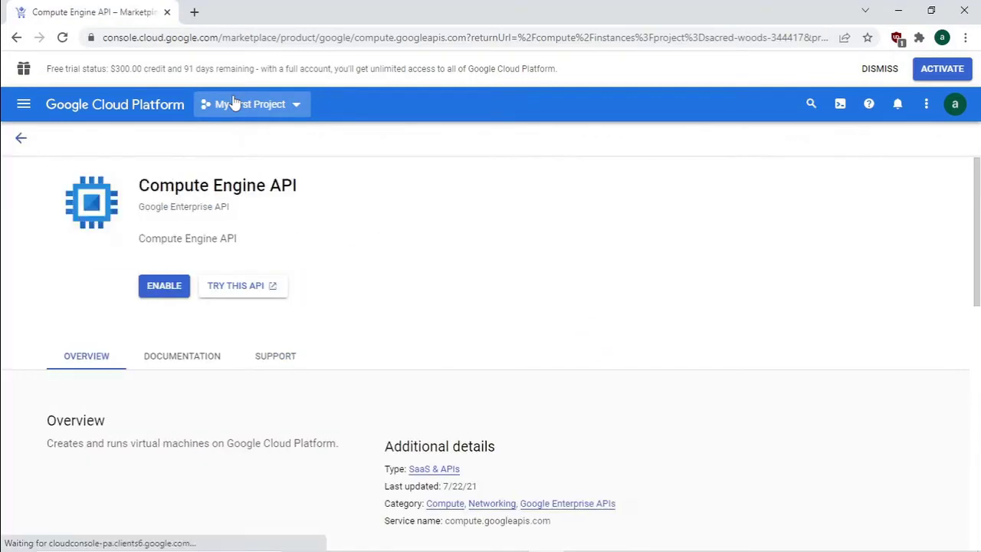
left_click(165, 288)
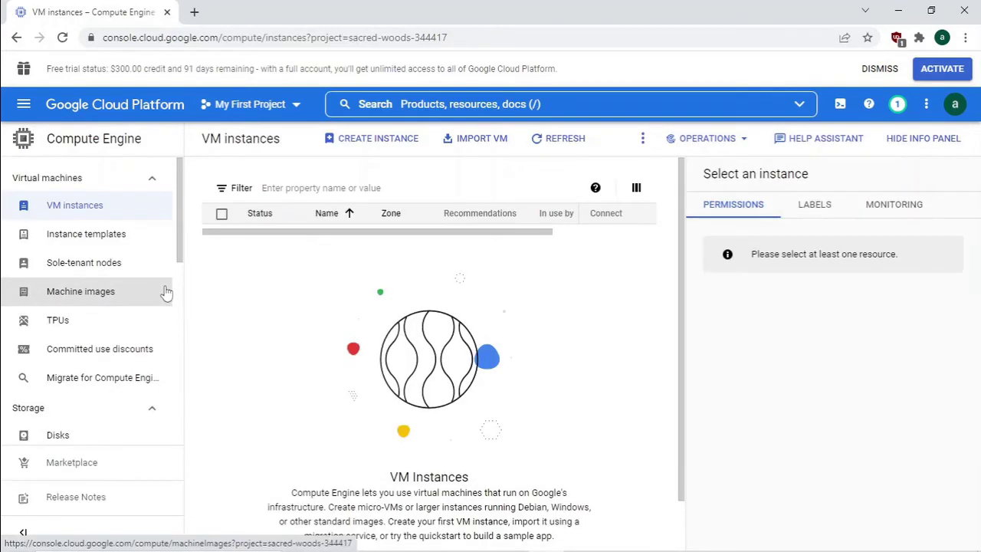
- Start a new VM instance in region us-west1 (Oregon)
left_click(369, 146)
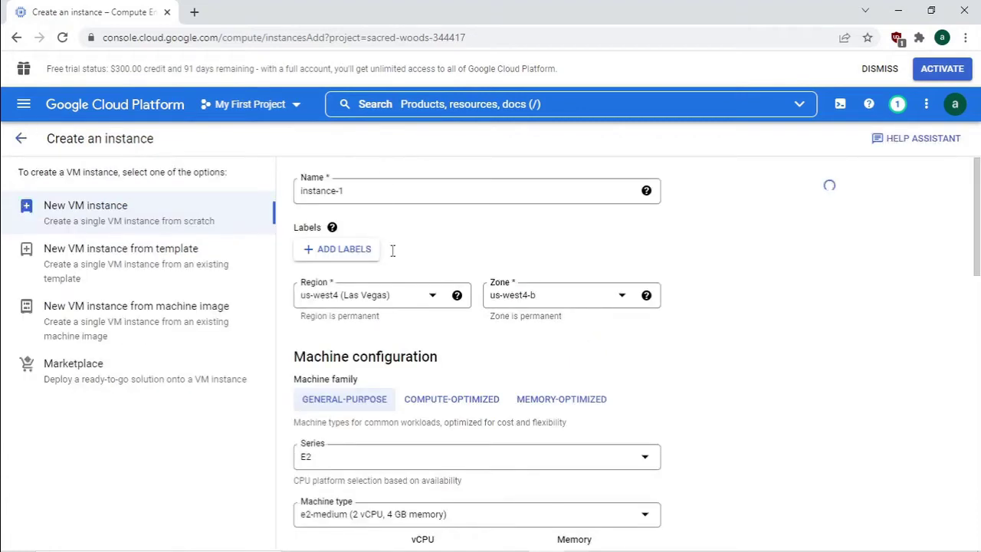
left_click(389, 299)
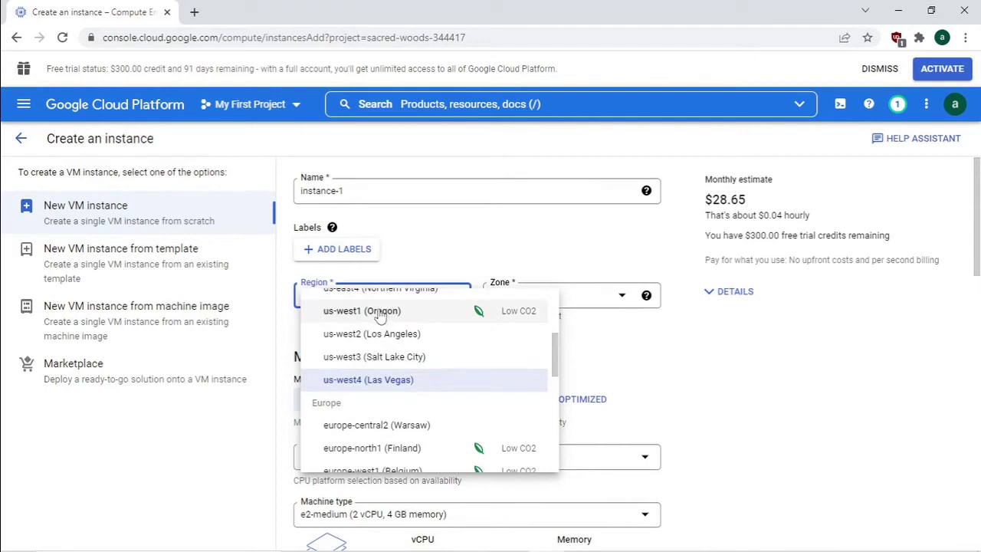
left_click(380, 316)
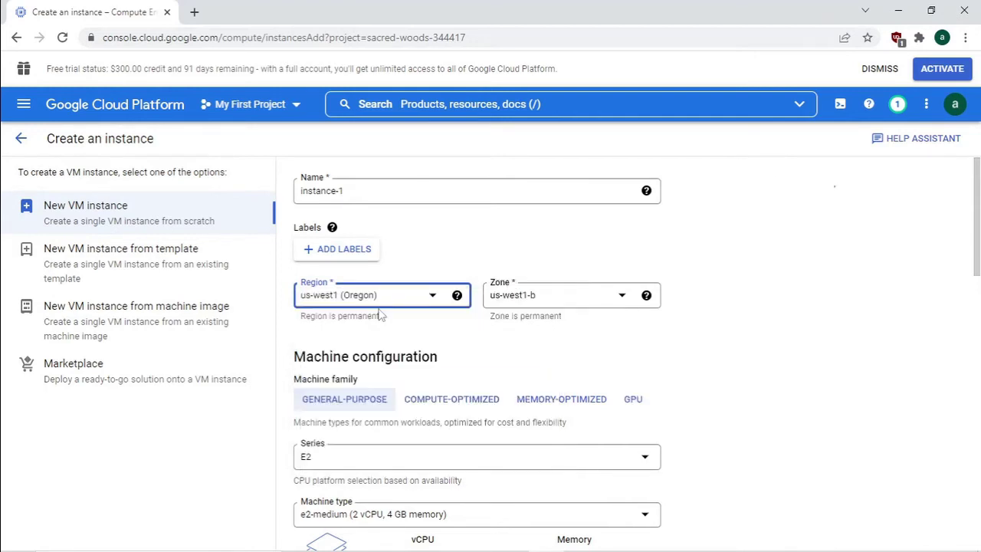
scroll(394, 336, "down", 2)
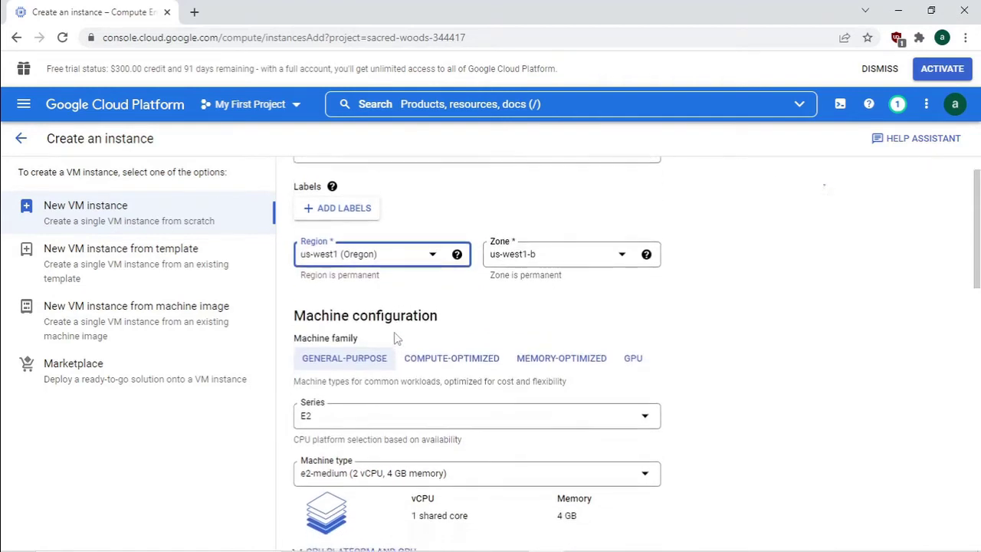
scroll(395, 339, "down", 2)
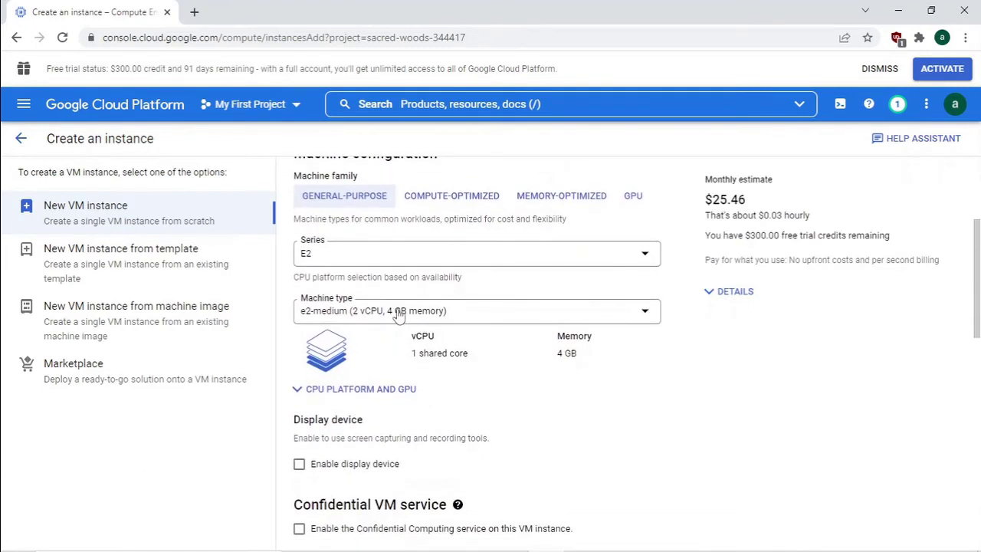
- Choose the e2-standard-4 machine type (4 vCPU, 16 GB) for the instance
left_click(395, 311)
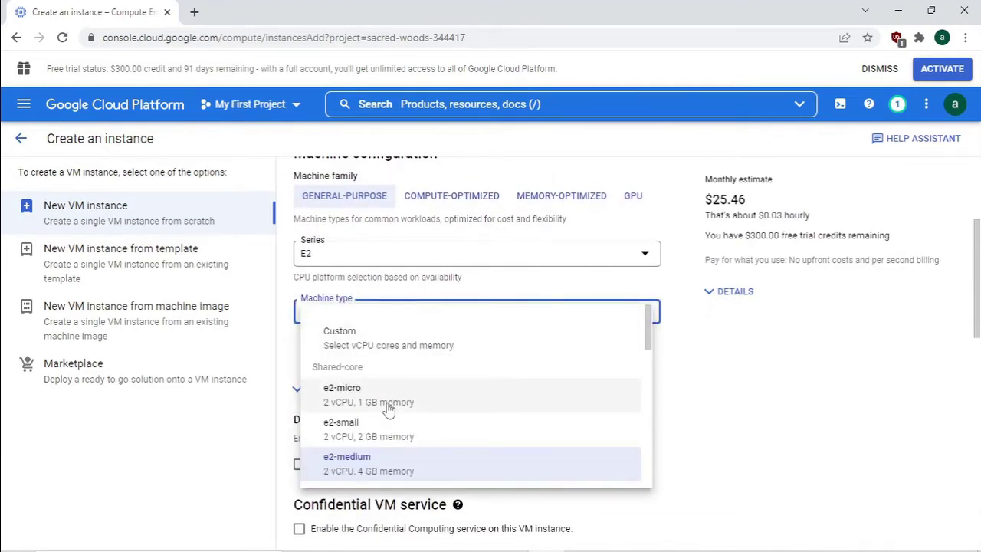
scroll(392, 394, "down", 2)
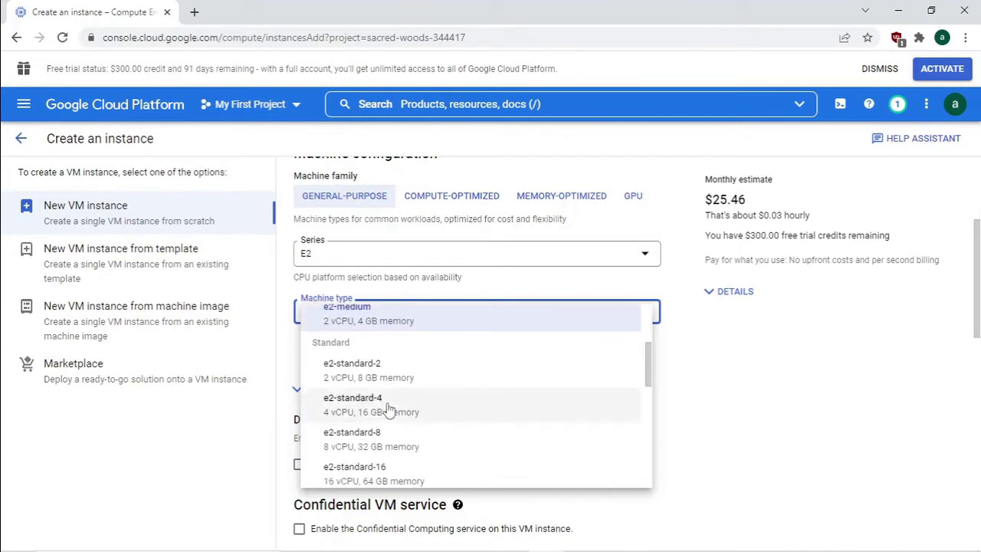
left_click(372, 405)
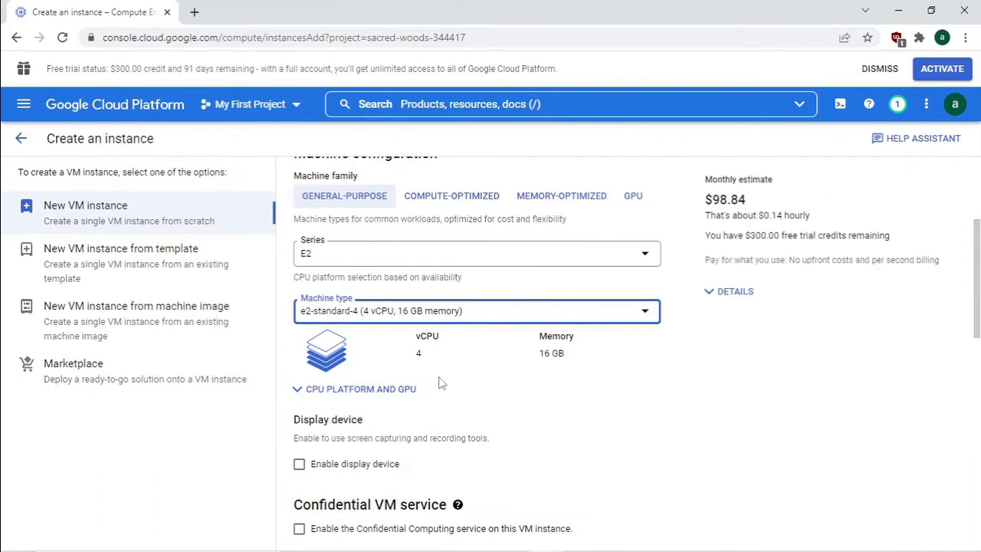
scroll(439, 383, "down", 1)
scroll(439, 383, "down", 3)
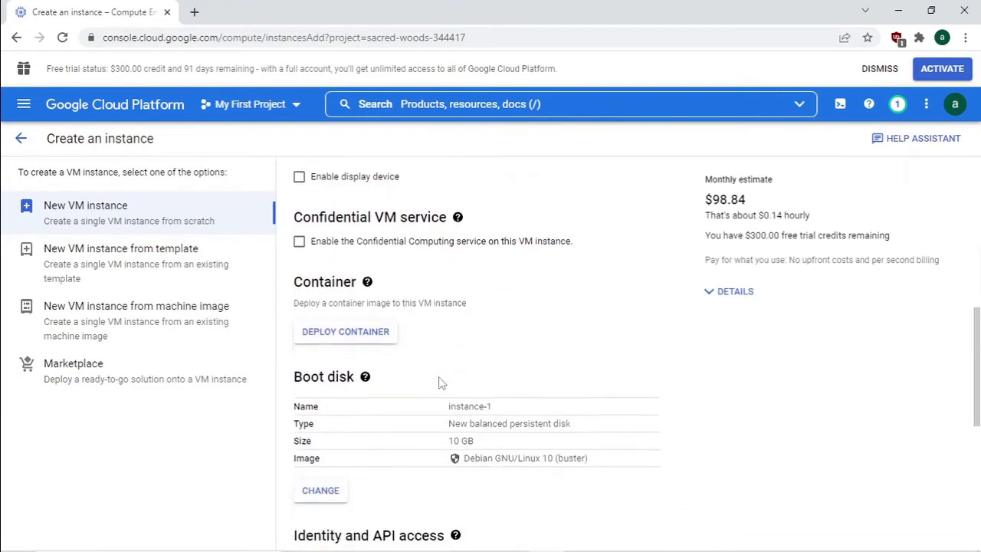
scroll(439, 383, "down", 1)
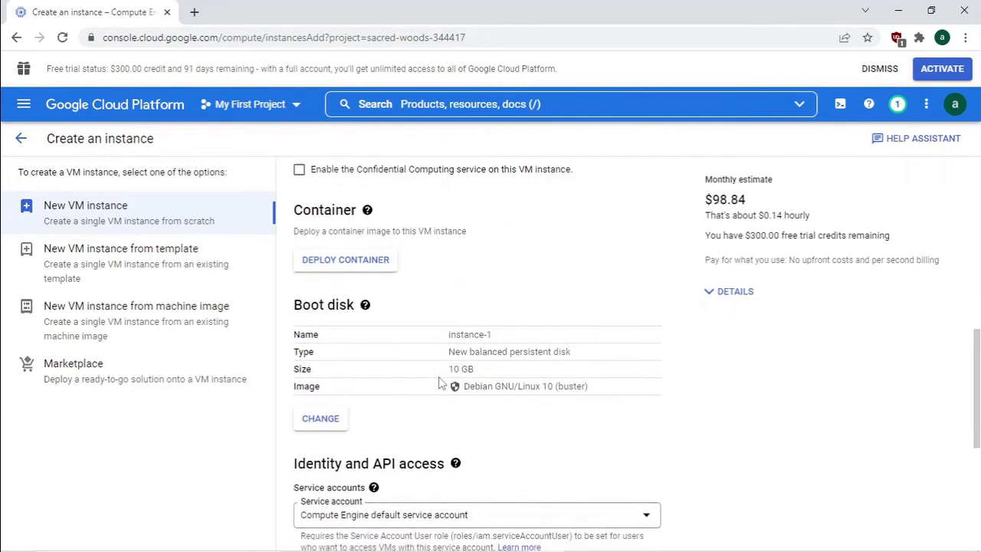
- Switch the boot disk to Ubuntu 20.04 LTS with a 20 GB size
left_click(321, 418)
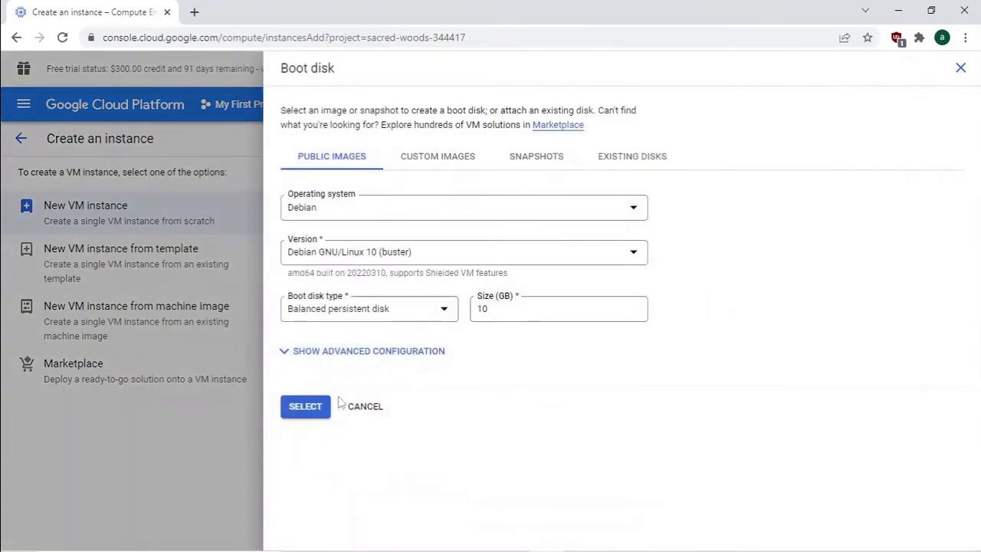
left_click(379, 209)
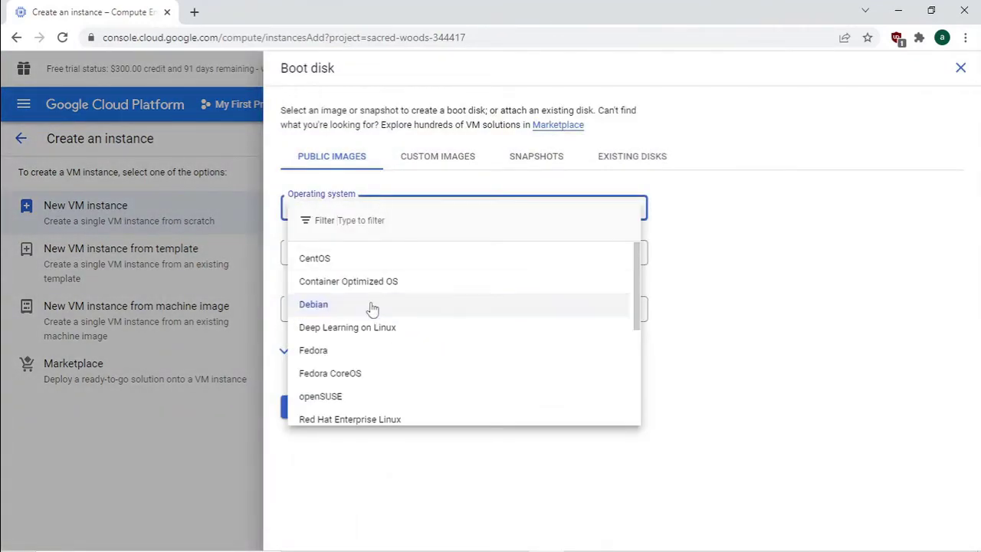
scroll(372, 305, "down", 2)
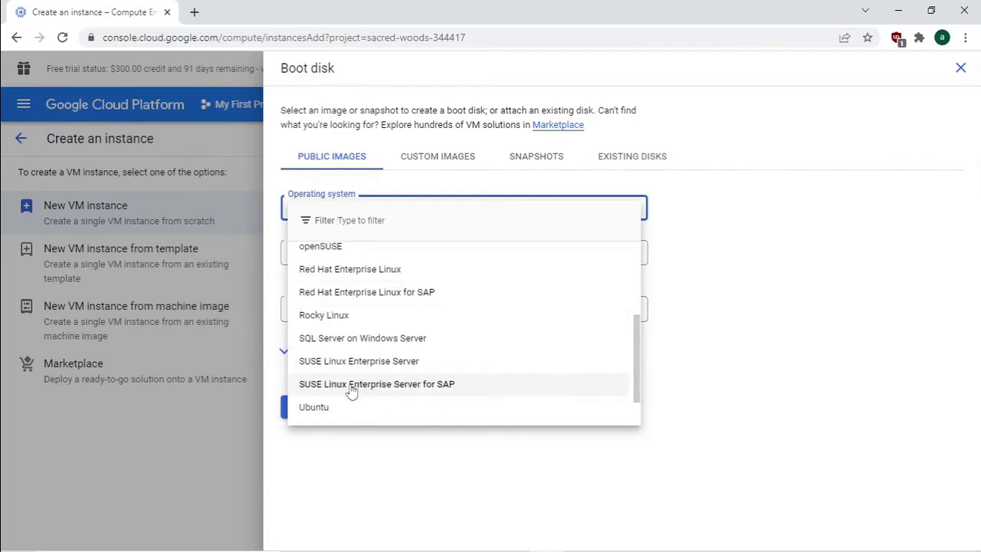
left_click(332, 411)
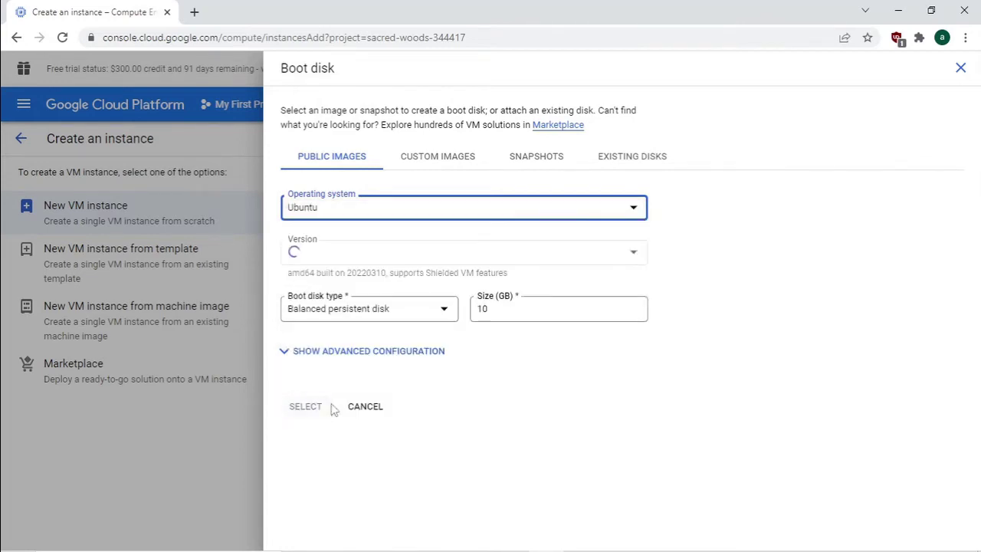
left_click(389, 257)
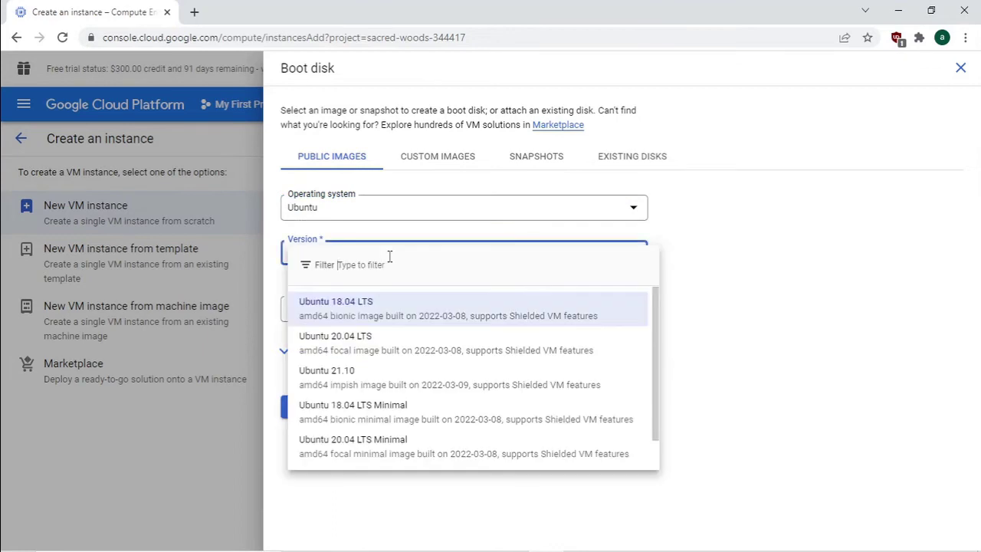
left_click(374, 344)
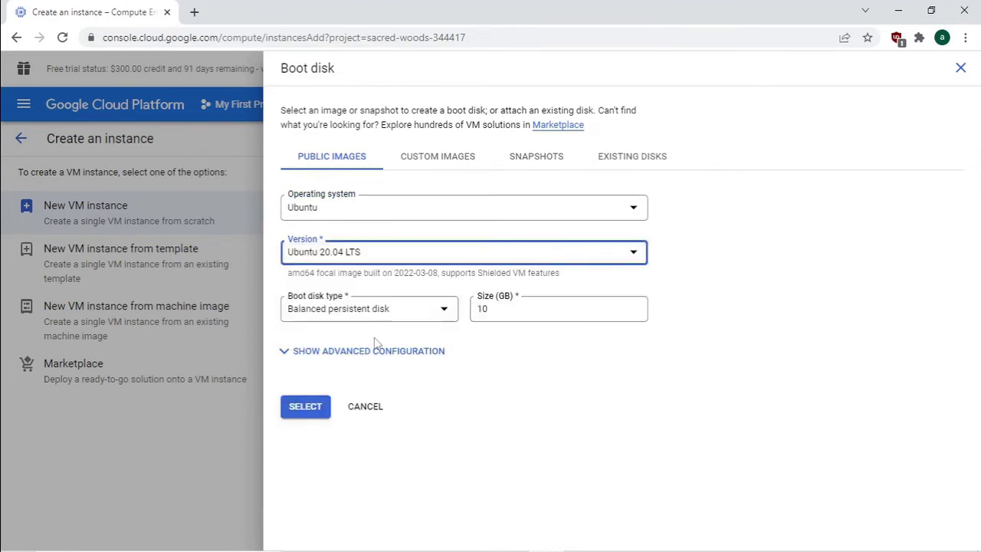
left_click(502, 312)
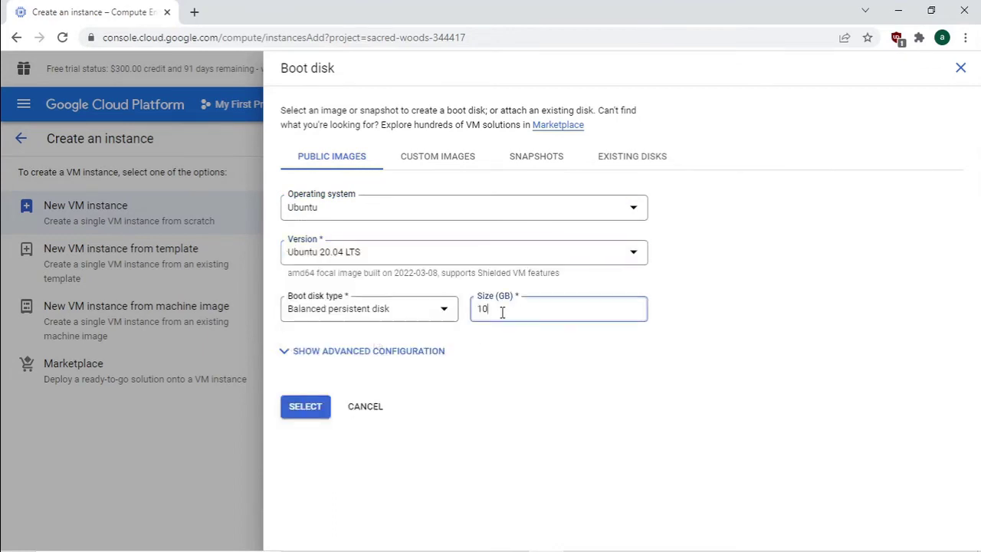
double_click(502, 312)
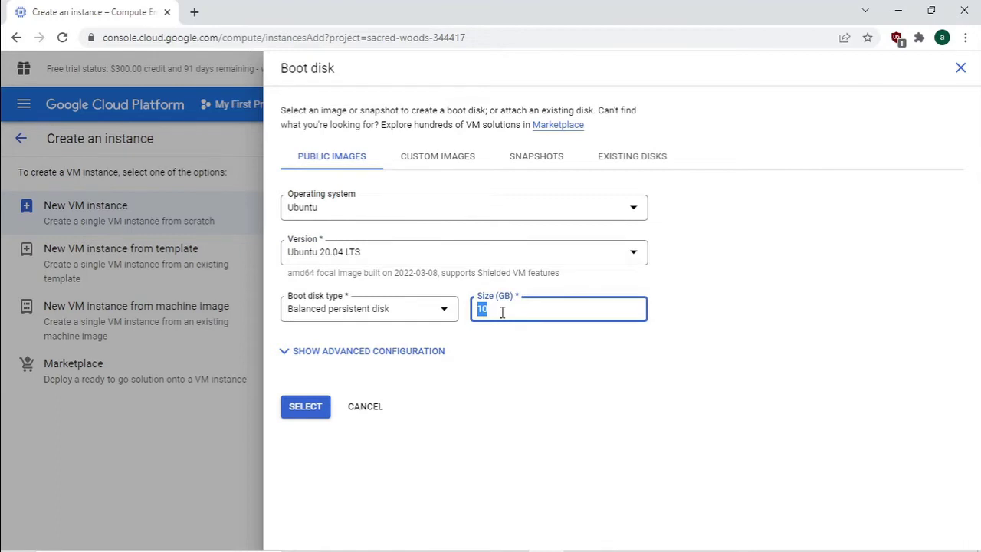
type("20")
left_click(305, 407)
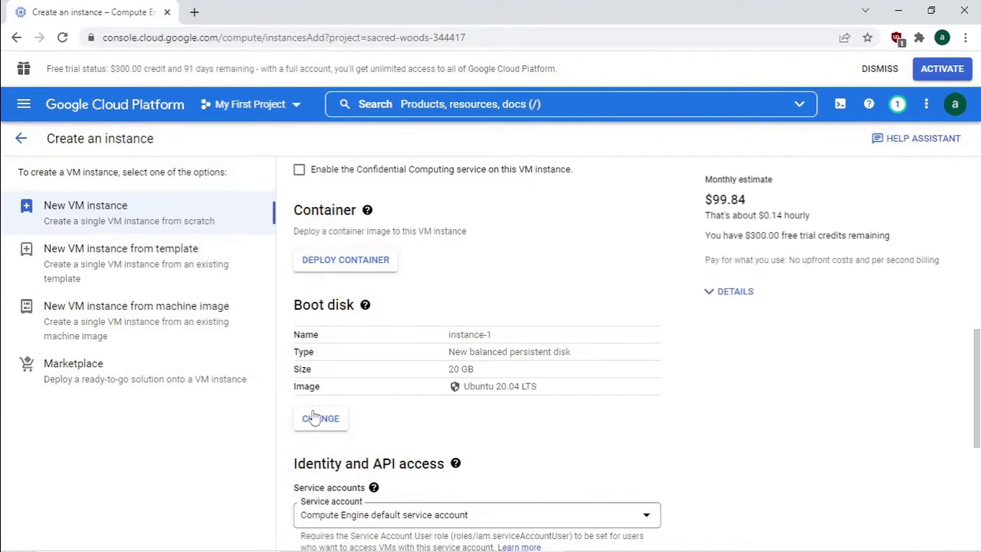
- Create instance-1 with the configured settings in us-west1-b
scroll(388, 418, "down", 3)
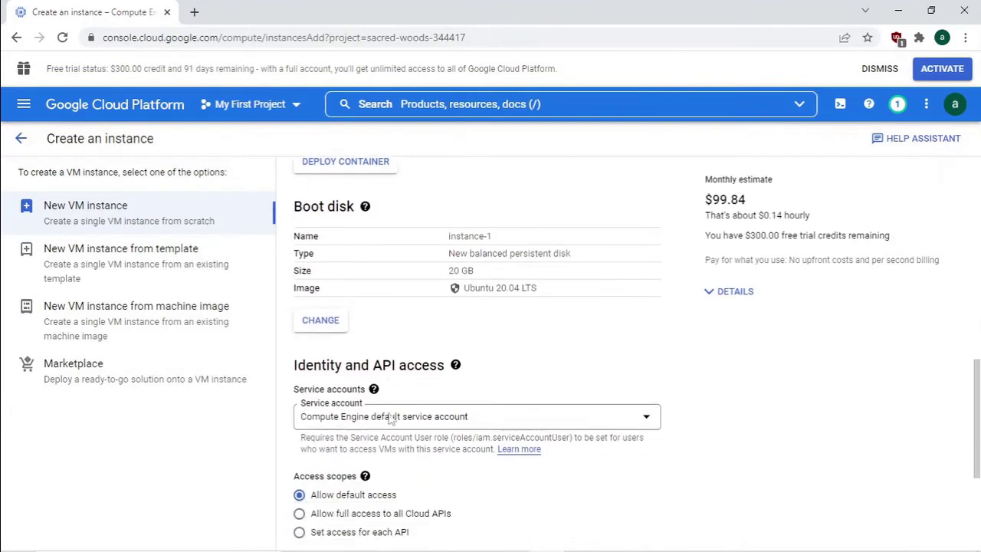
scroll(388, 418, "down", 2)
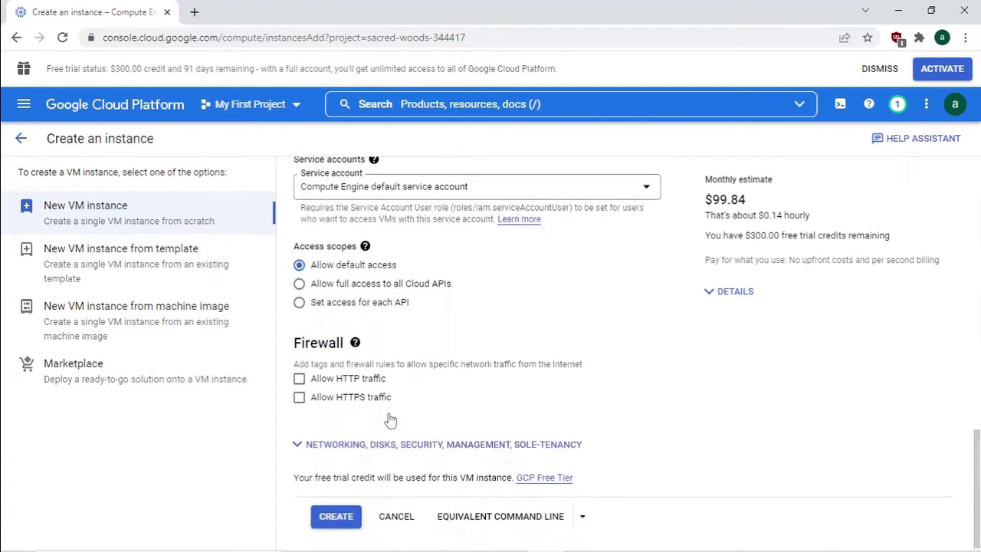
left_click(337, 513)
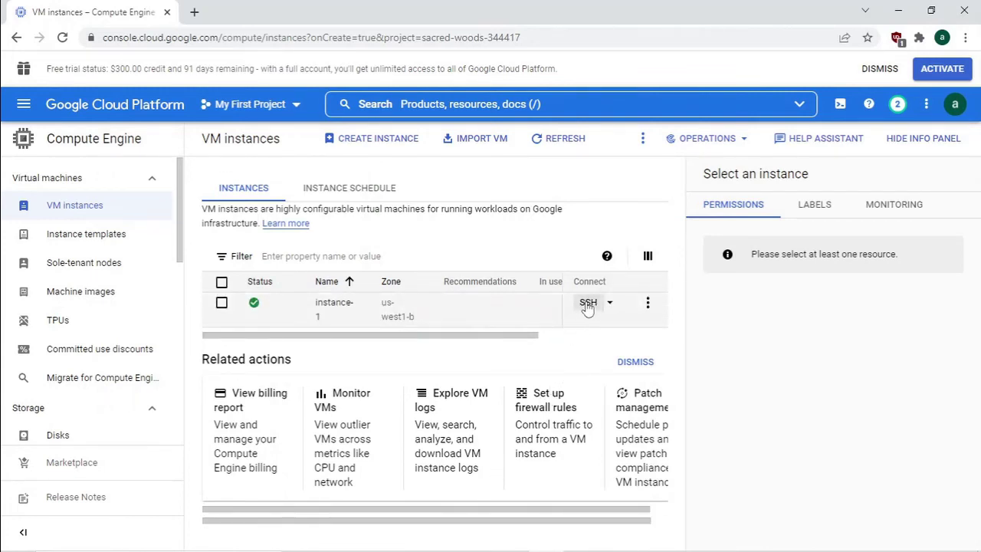
- Open an SSH-in-browser session to instance-1, then return to the VM instances page
left_click(587, 305)
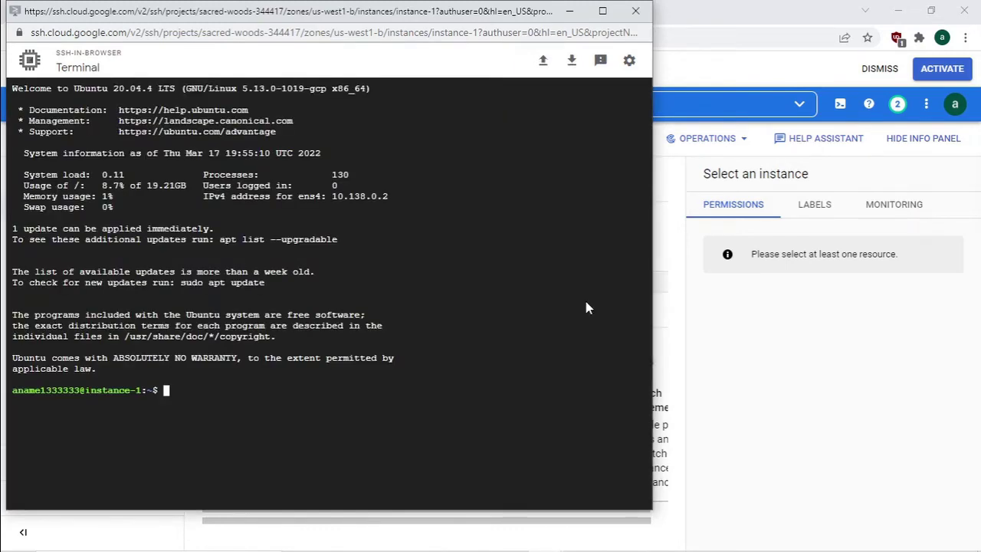
left_click(678, 16)
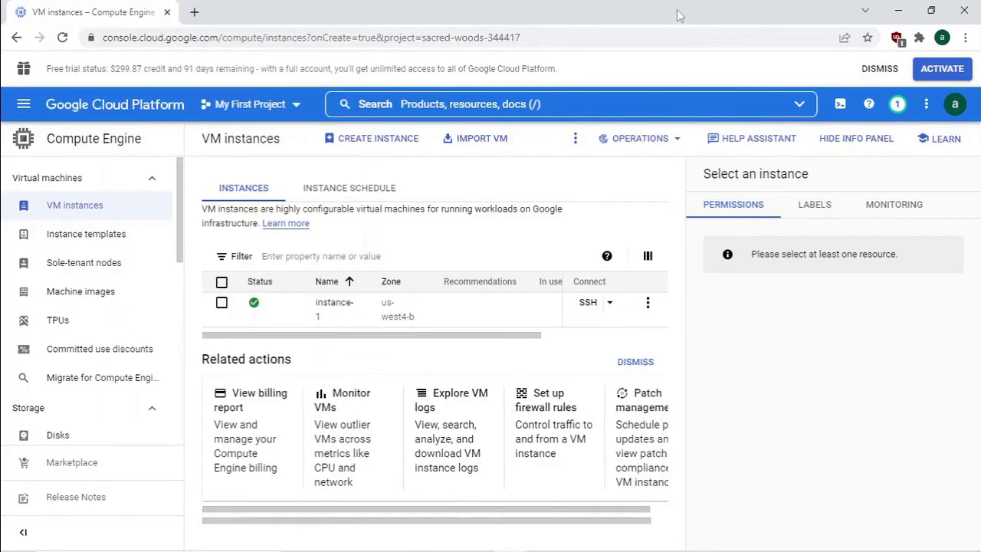
- Load the raw cin.txt setup script in a new tab and copy all its text
left_click(194, 13)
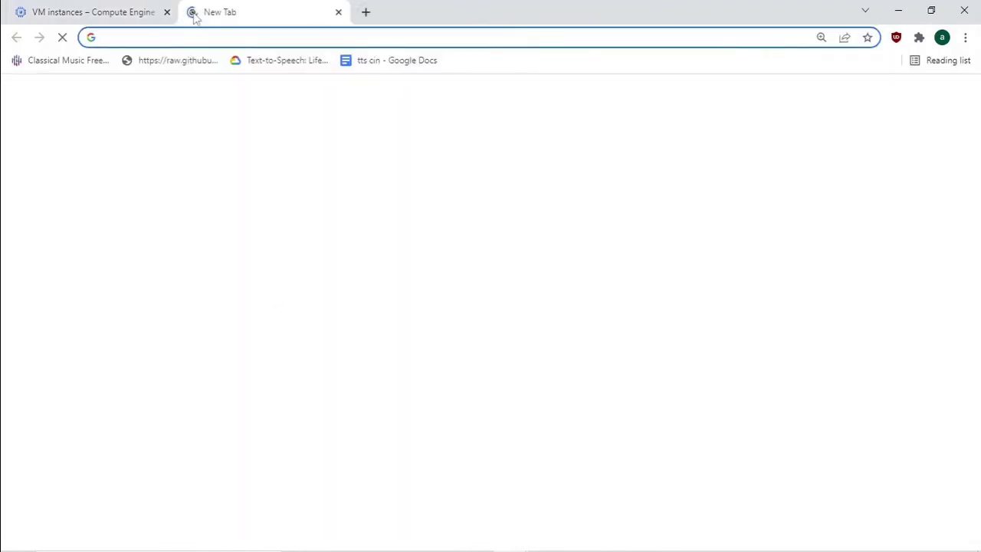
left_click(175, 61)
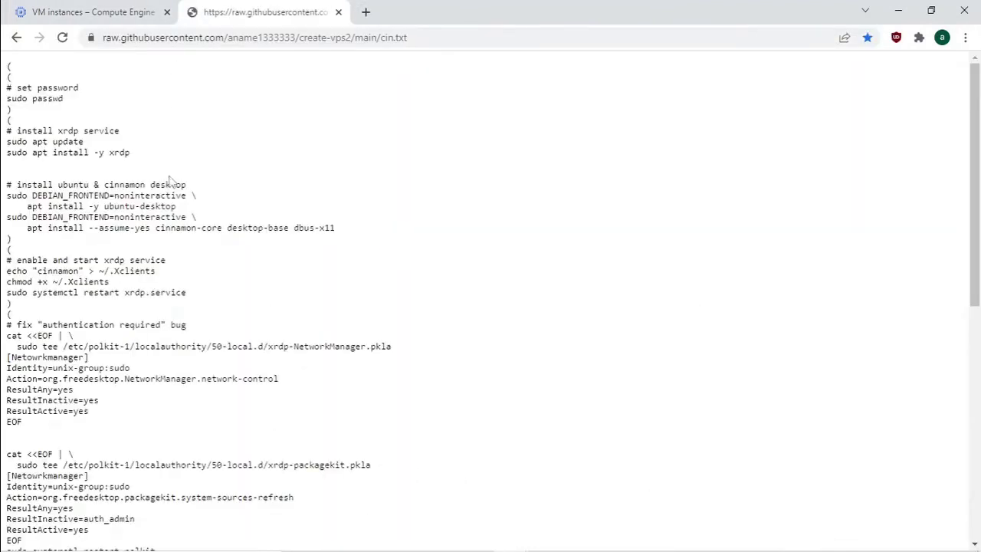
key("ctrl+a")
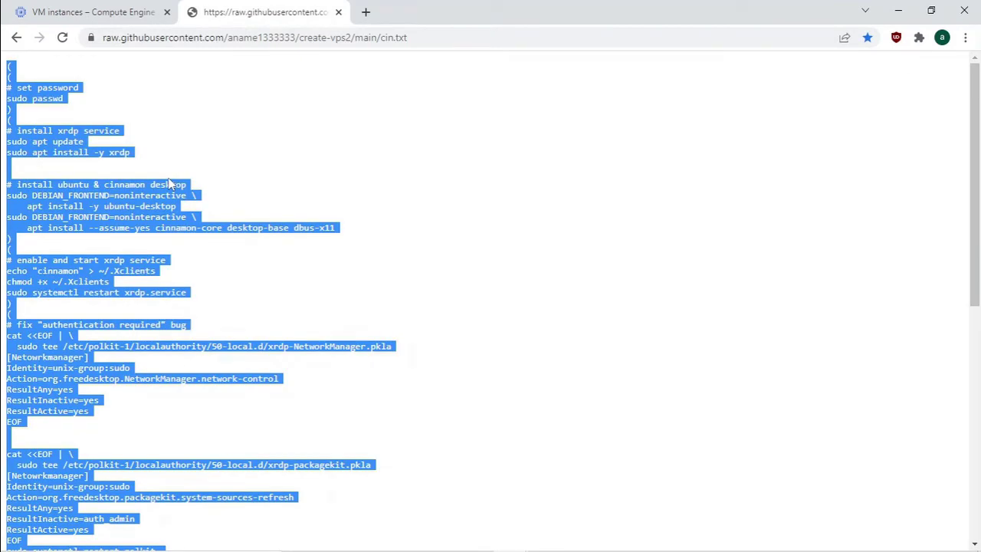
right_click(171, 184)
left_click(204, 190)
- Paste the setup script into the SSH terminal and enter the new account password twice
mouse_move(470, 543)
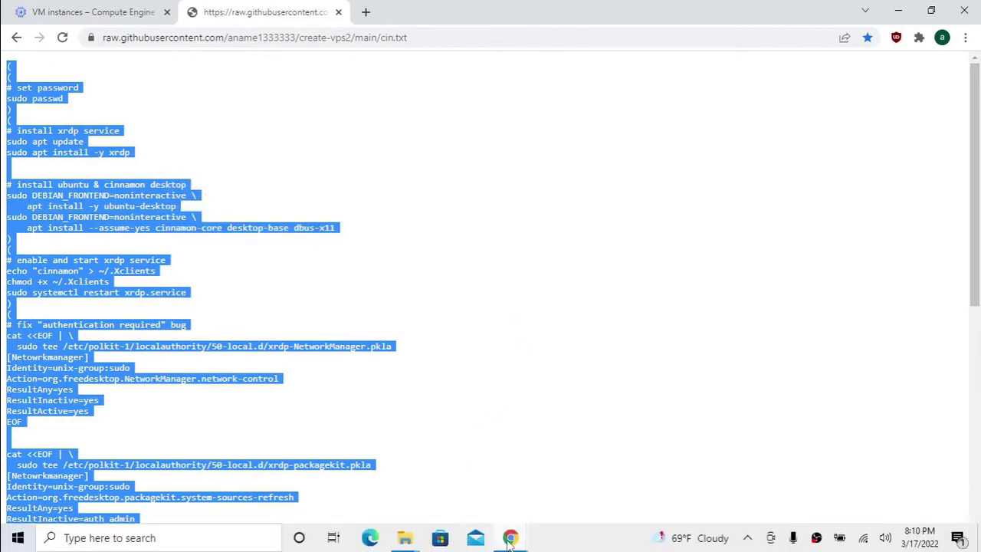
mouse_move(510, 540)
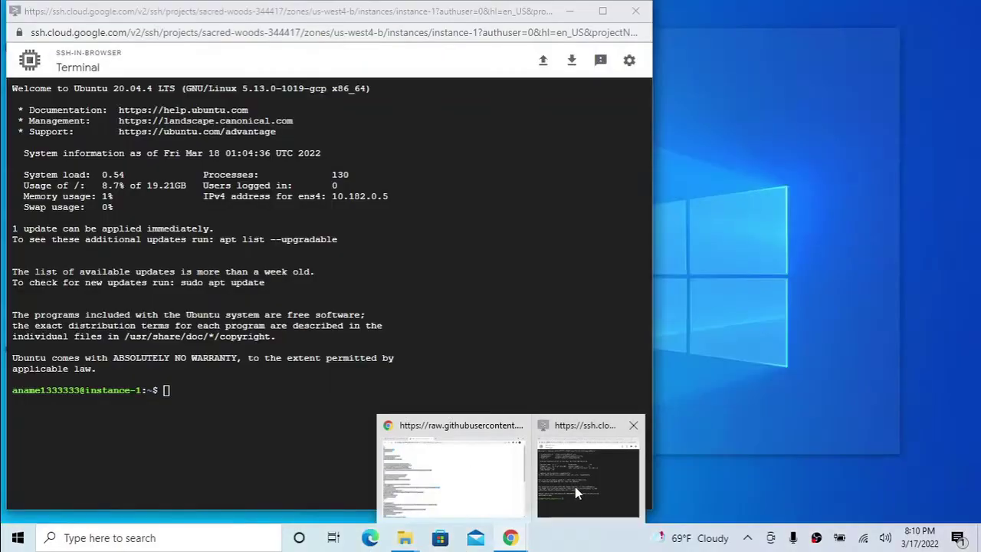
left_click(578, 492)
right_click(272, 386)
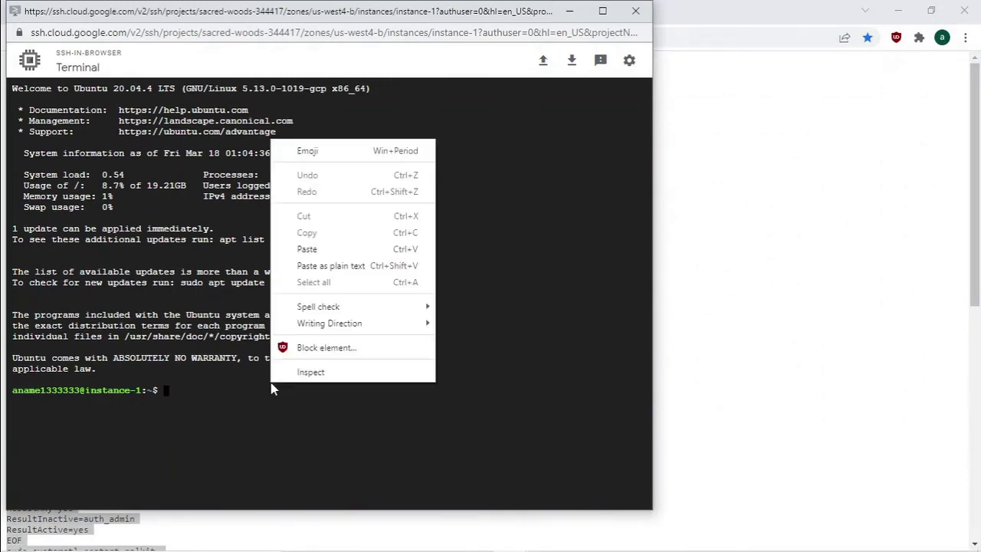
left_click(313, 250)
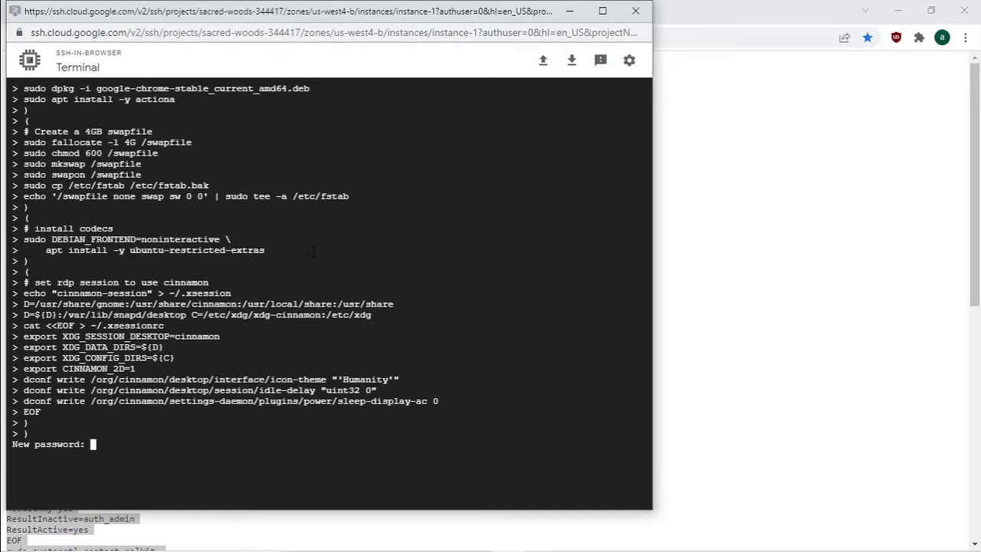
key("Return")
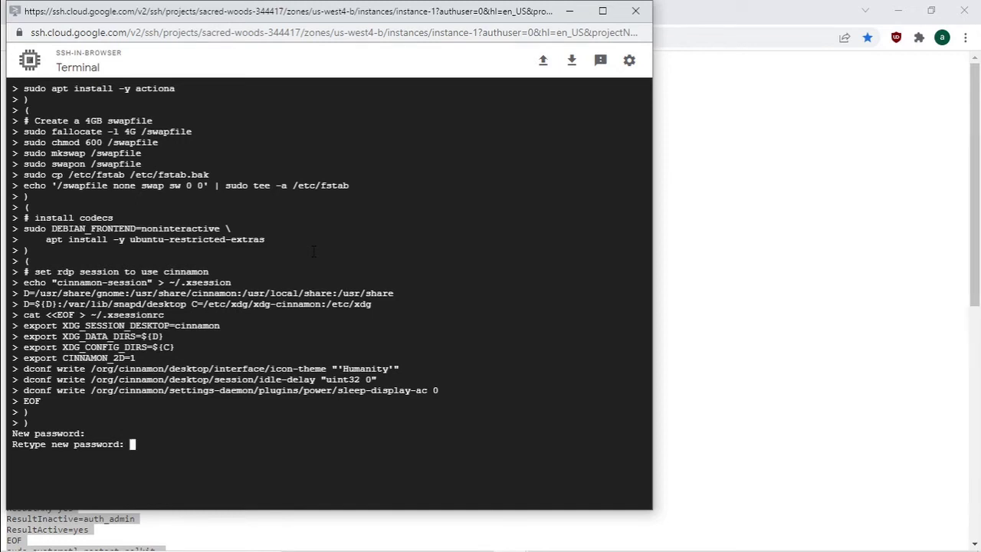
key("Return")
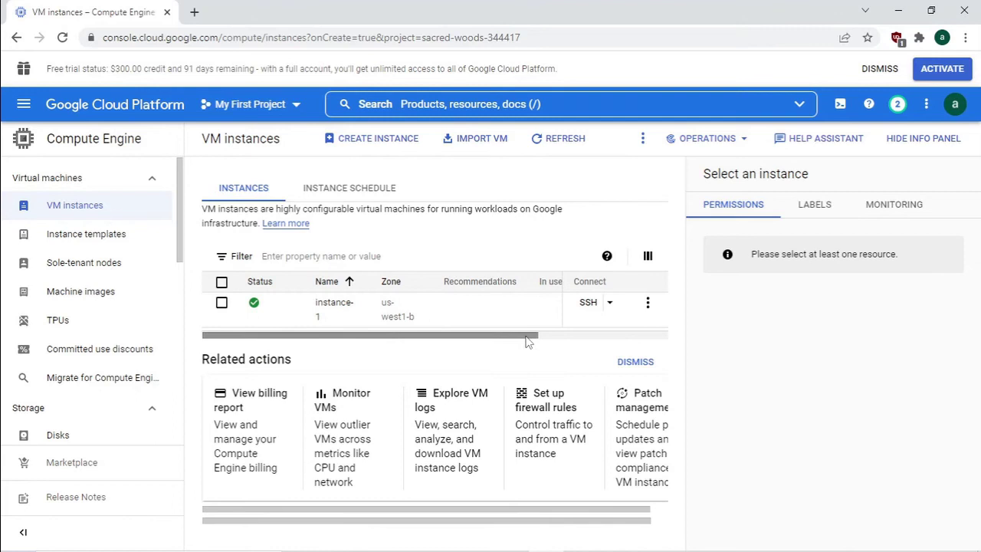
- Scroll to instance-1's External IP column and copy 35.233.209.181 to the clipboard
left_click_drag(526, 341, 658, 342)
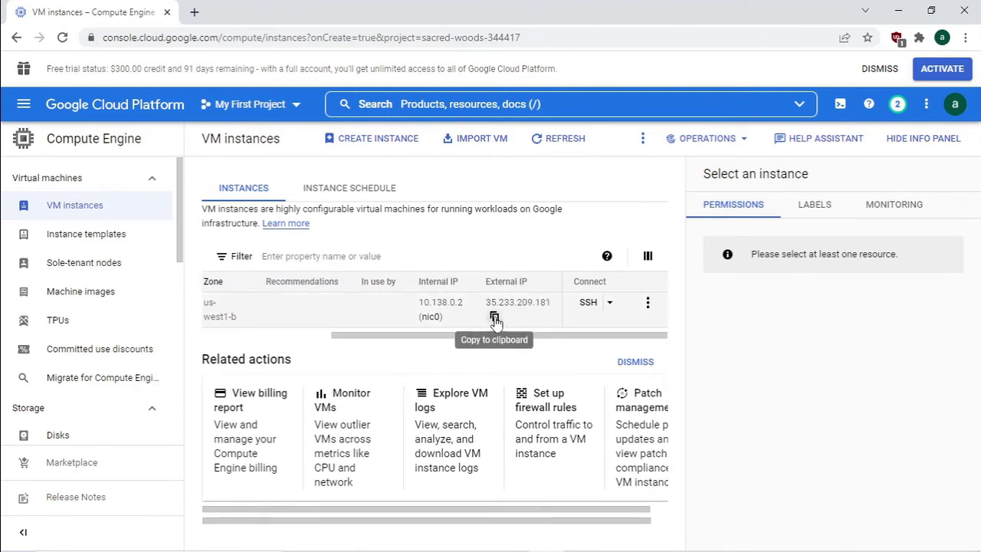
left_click(495, 317)
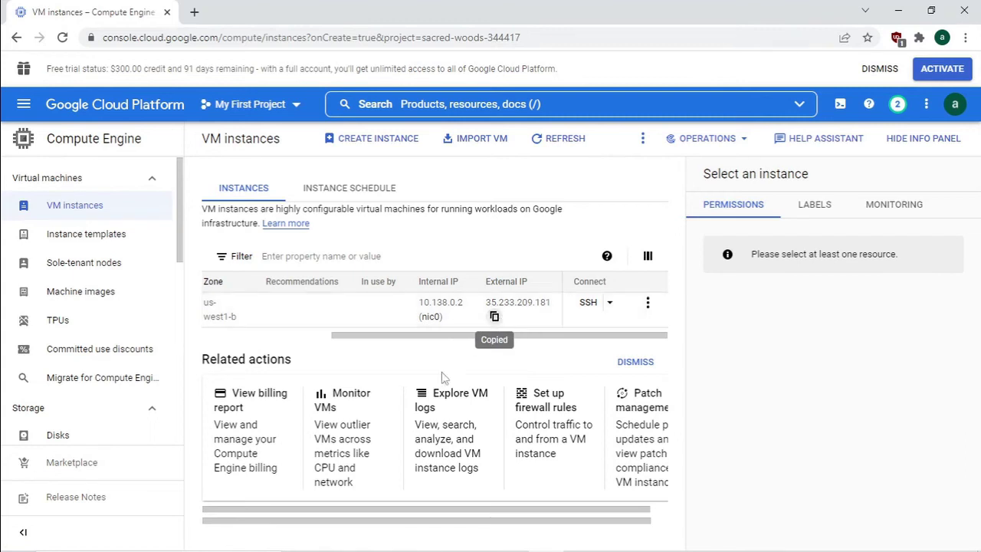
mouse_move(142, 549)
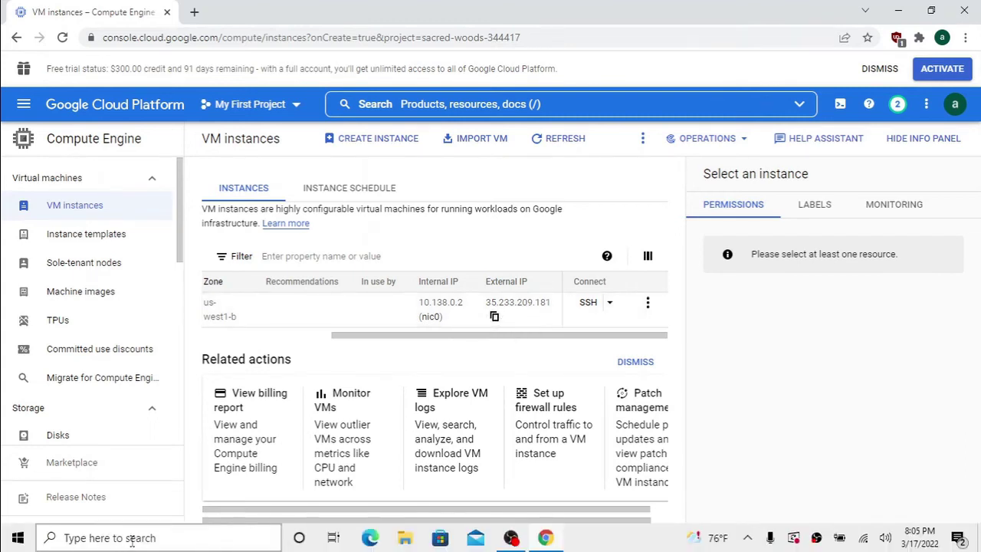
- Launch Remote Desktop Connection via an mstsc search and paste 35.233.209.181 as the computer
left_click(132, 539)
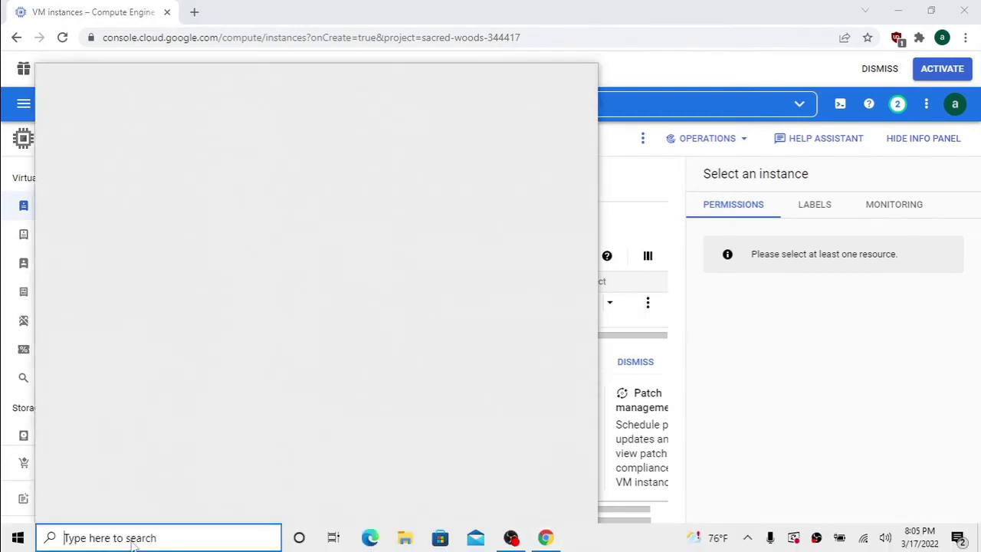
type("mstsc")
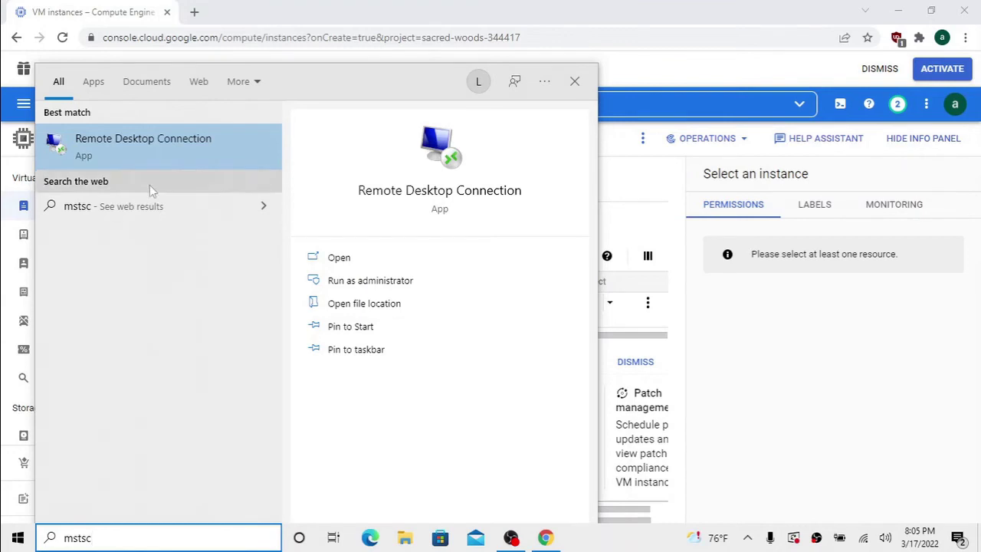
left_click(145, 151)
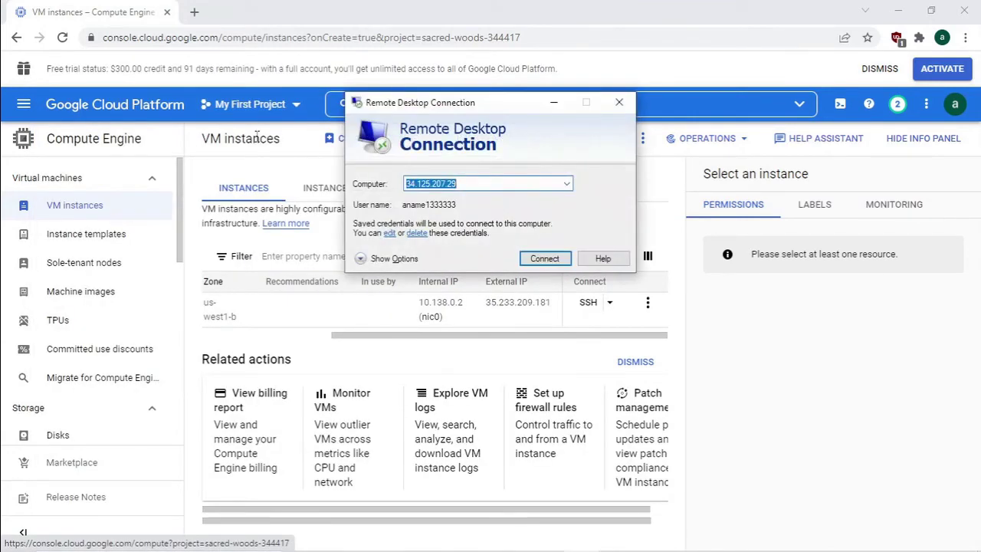
right_click(422, 182)
left_click(282, 242)
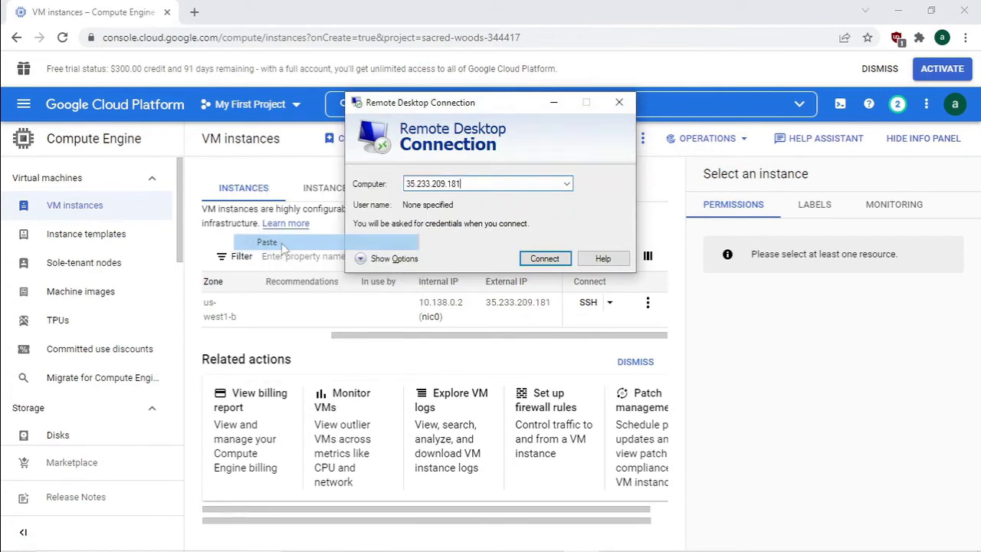
- Enter the VM user name, allow saving credentials, connect, and type the account password
left_click(406, 258)
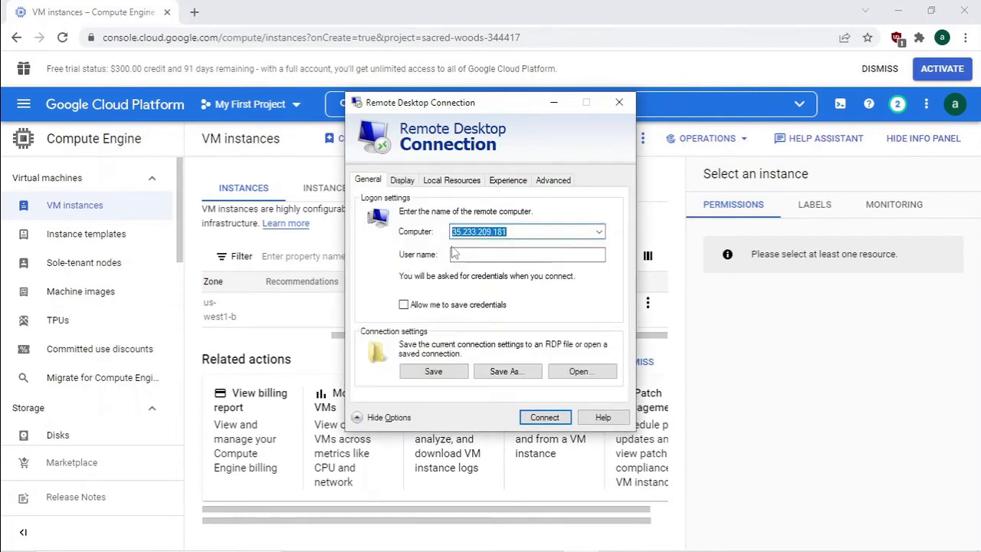
left_click(454, 256)
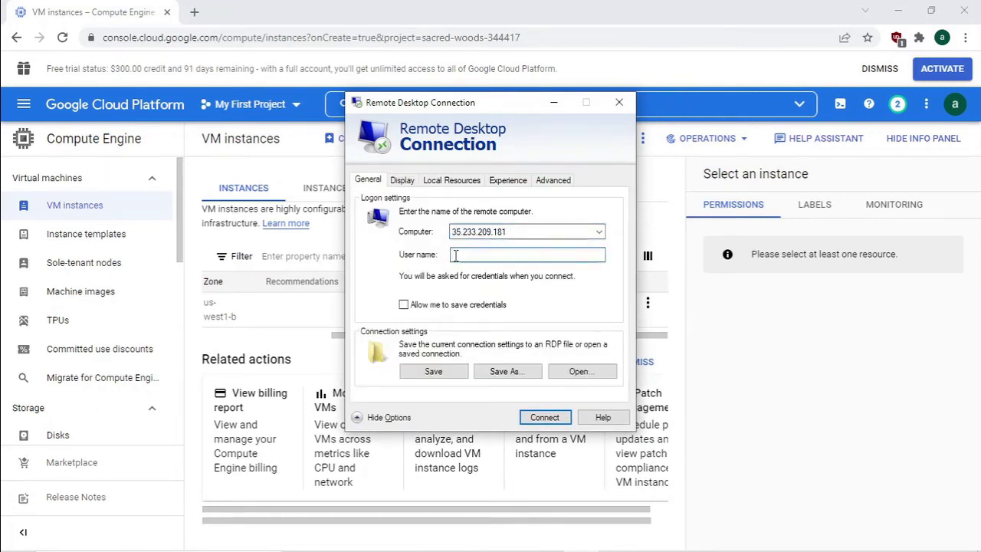
type("aname1333333")
left_click(404, 305)
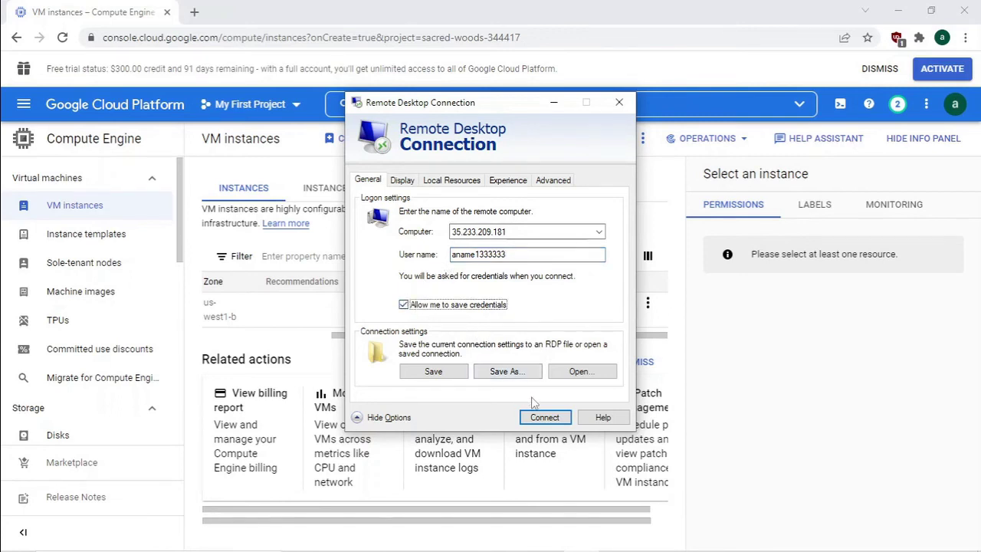
left_click(543, 418)
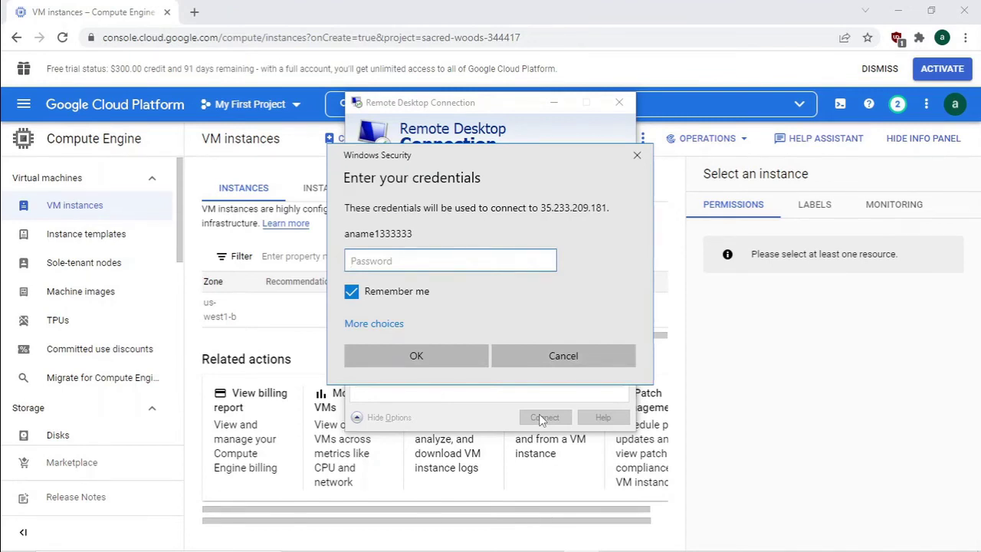
type("••••••••")
- Finish logging in to the VM and pin Google Chrome to the Cinnamon panel
left_click(452, 354)
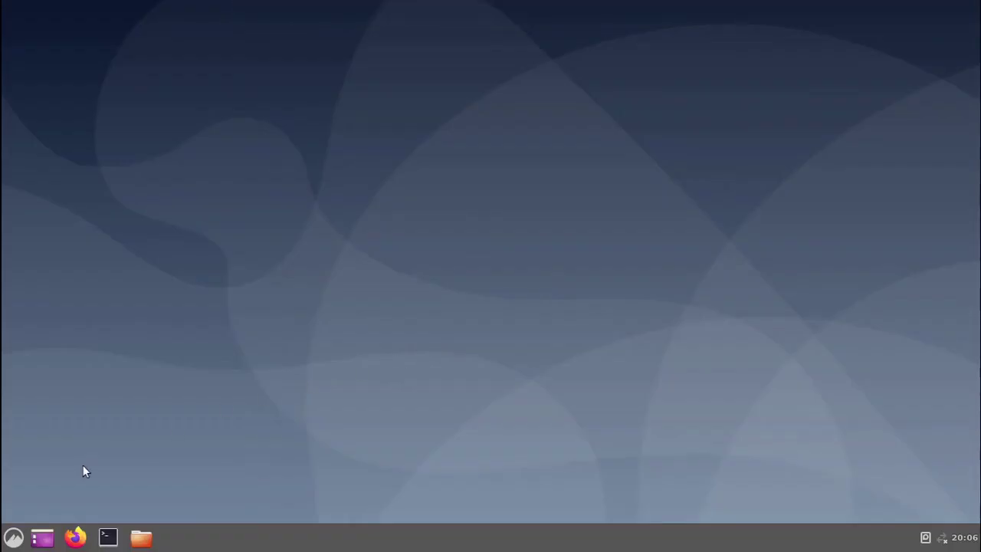
left_click(14, 537)
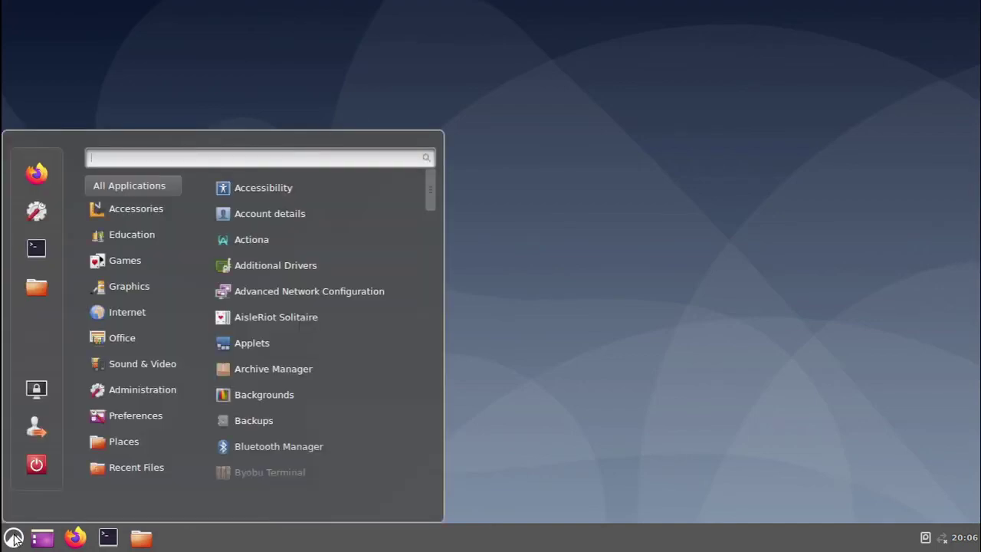
type("chrom")
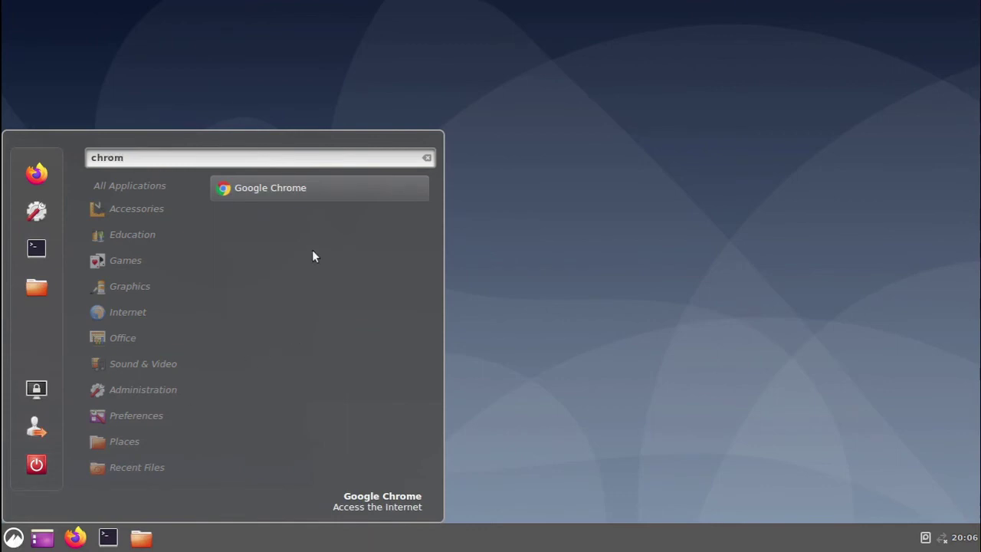
right_click(274, 191)
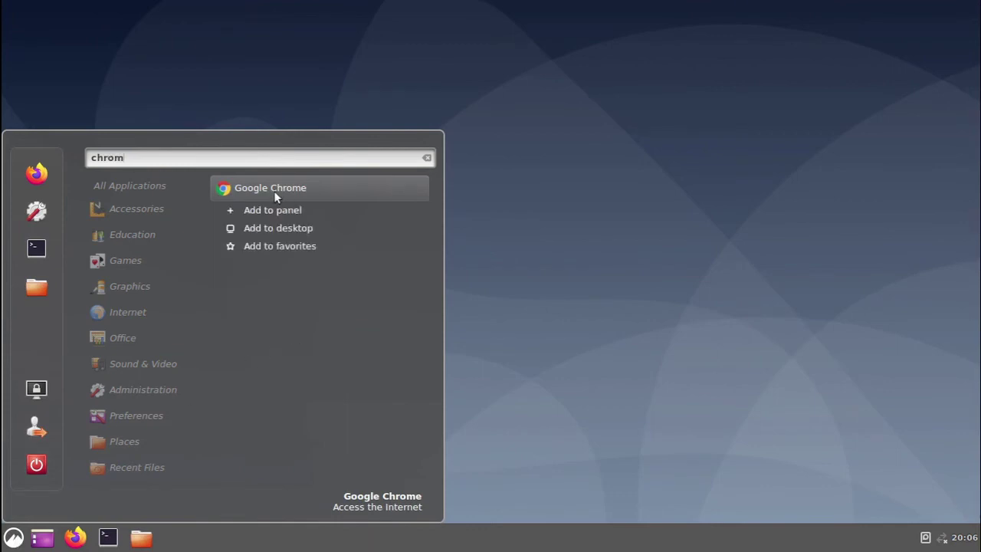
left_click(270, 214)
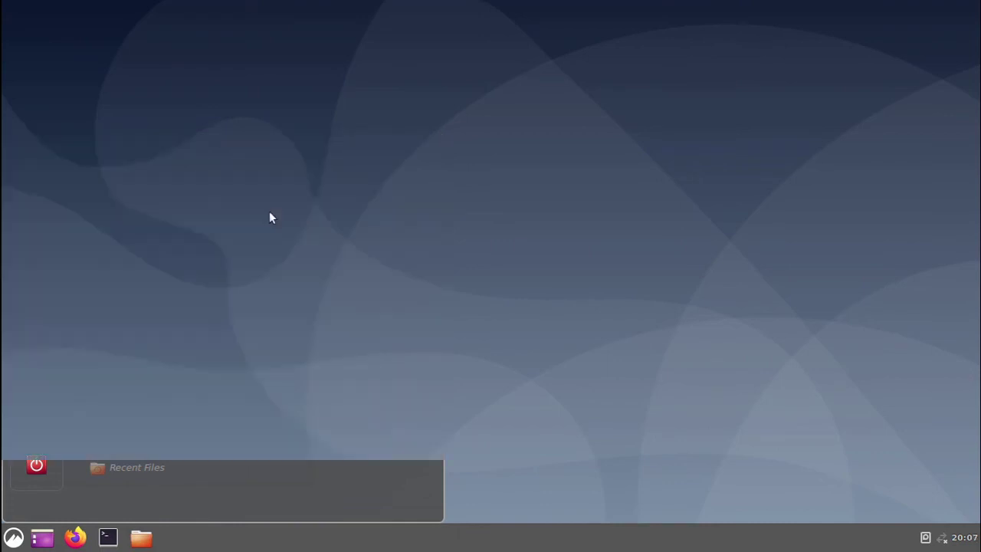
- Find OBS Studio in the menu search and add it to the panel
left_click(13, 537)
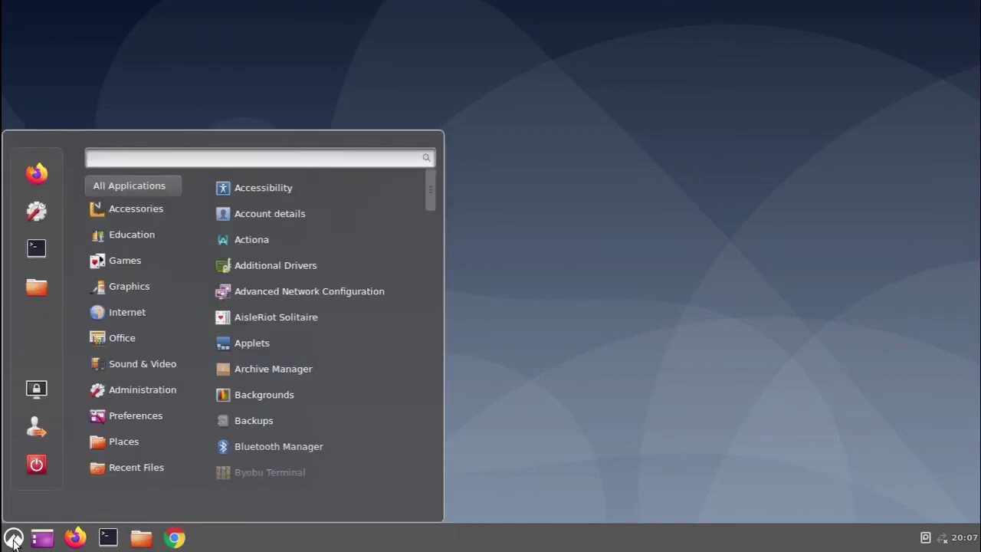
type("obs")
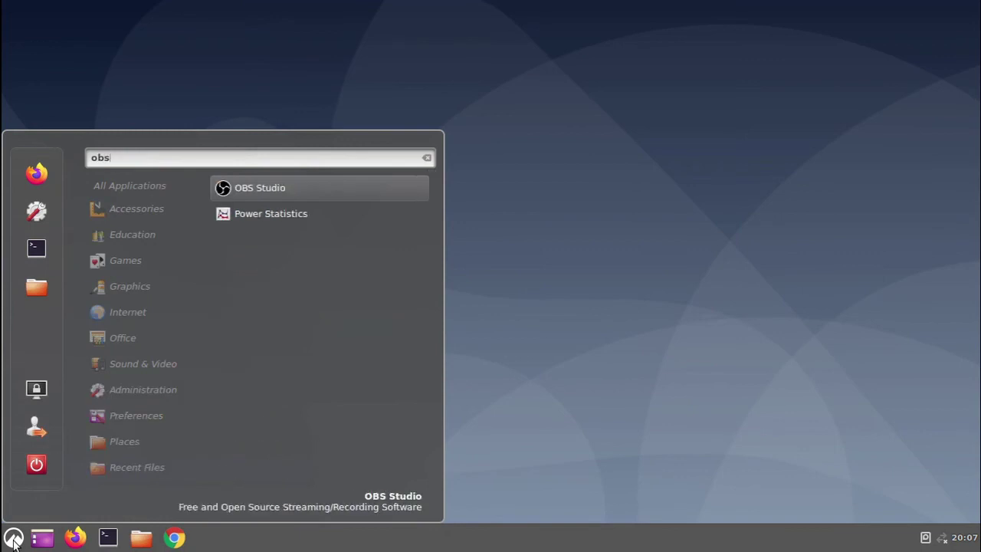
right_click(272, 186)
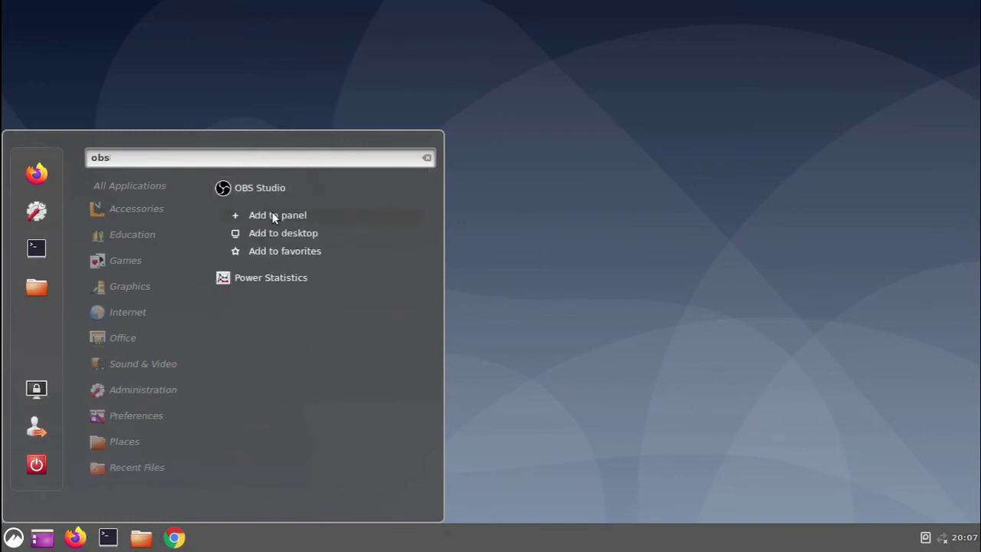
left_click(274, 218)
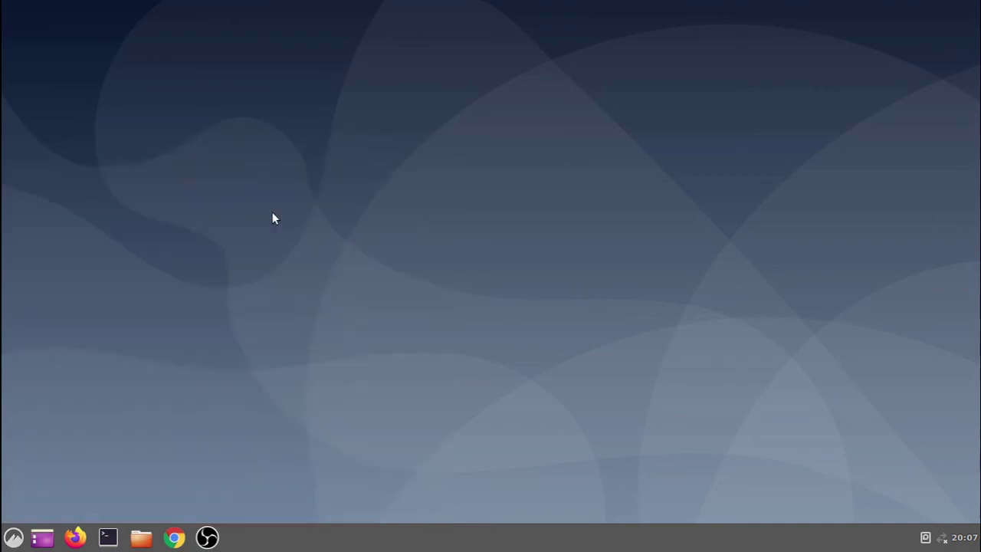
- Find Discord via a 'disc' menu search and add it to the panel
left_click(13, 538)
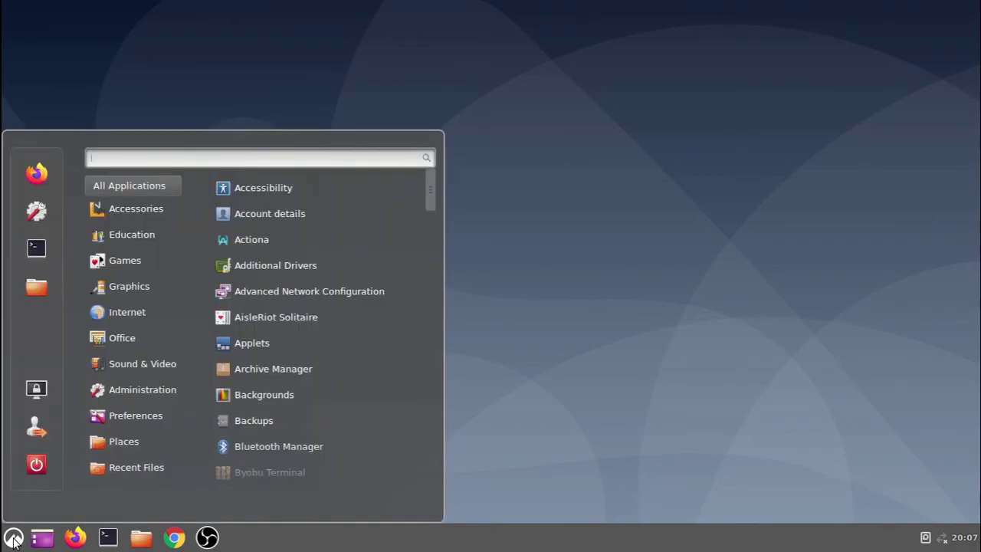
type("di")
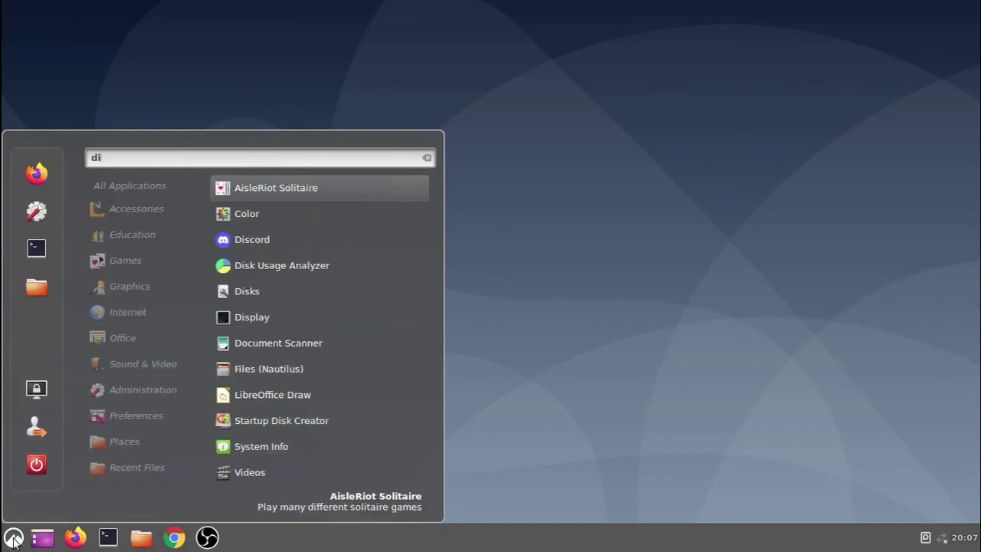
type("sc")
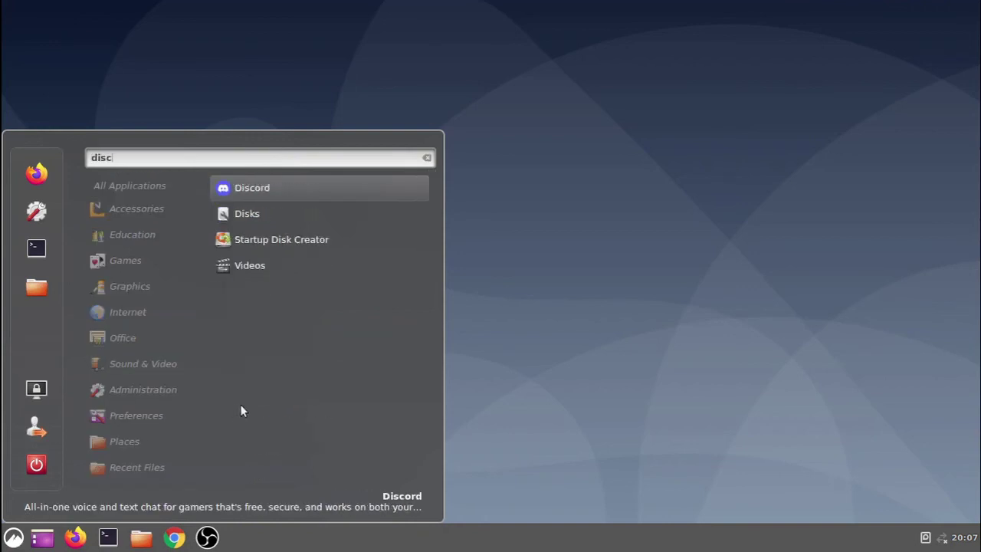
right_click(292, 188)
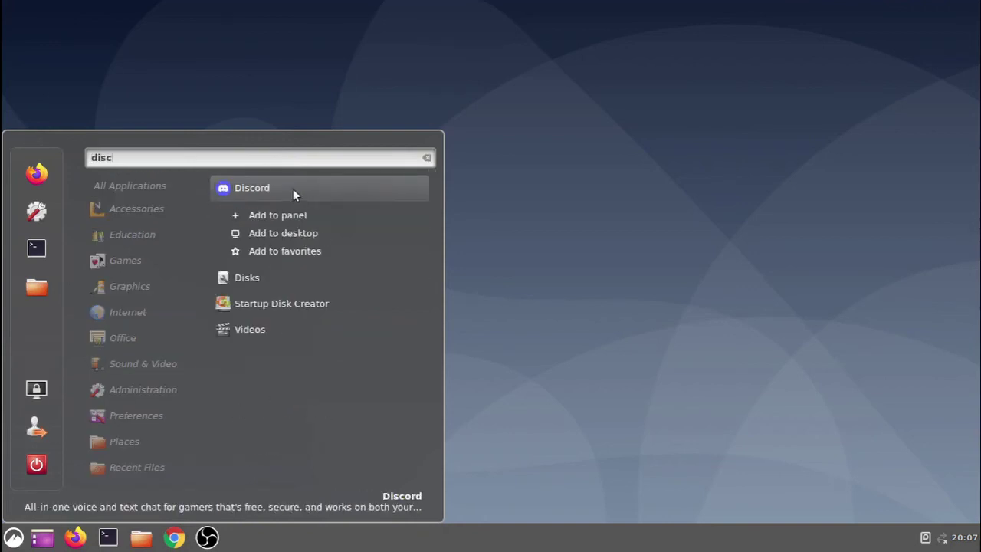
left_click(278, 215)
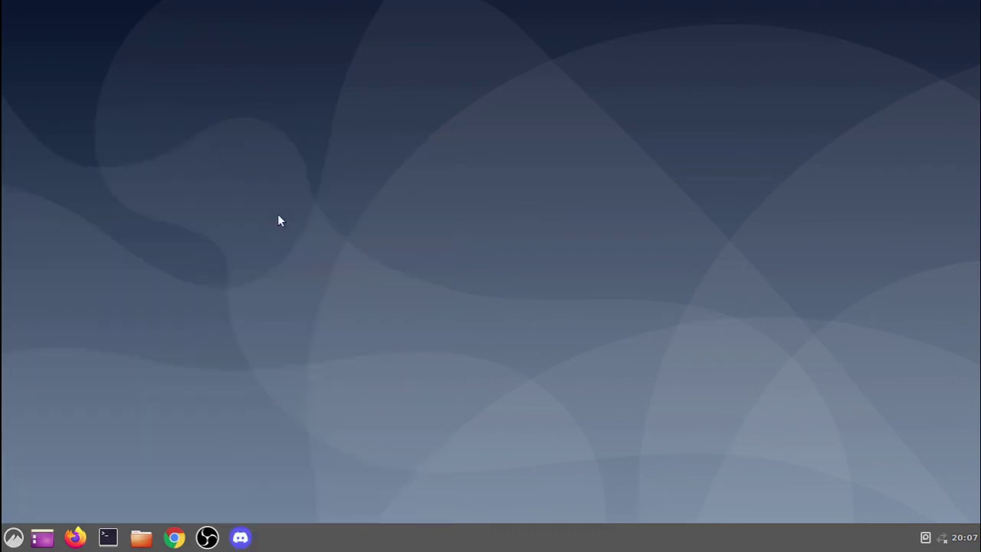
- Find Actiona via an 'actio' menu search and add it to the panel
left_click(11, 541)
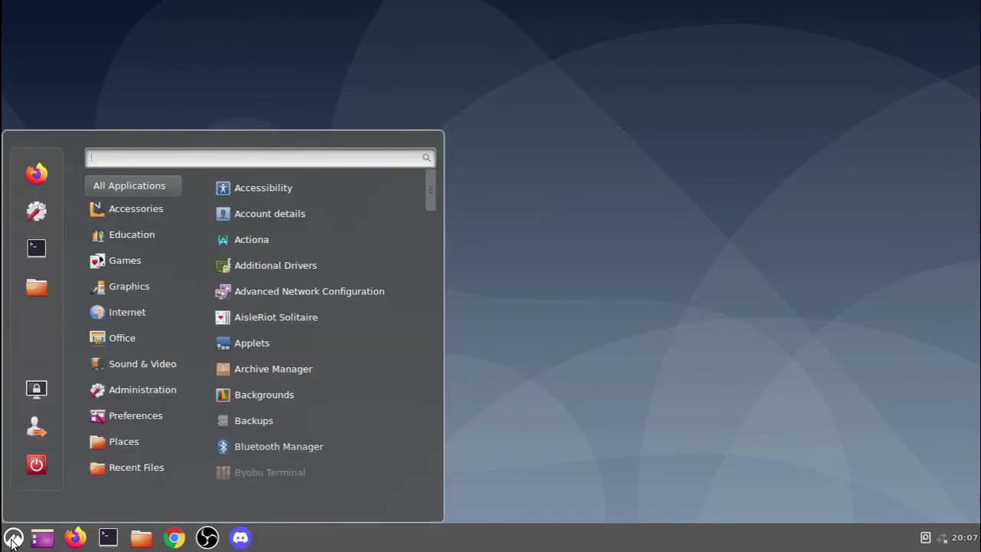
type("actio")
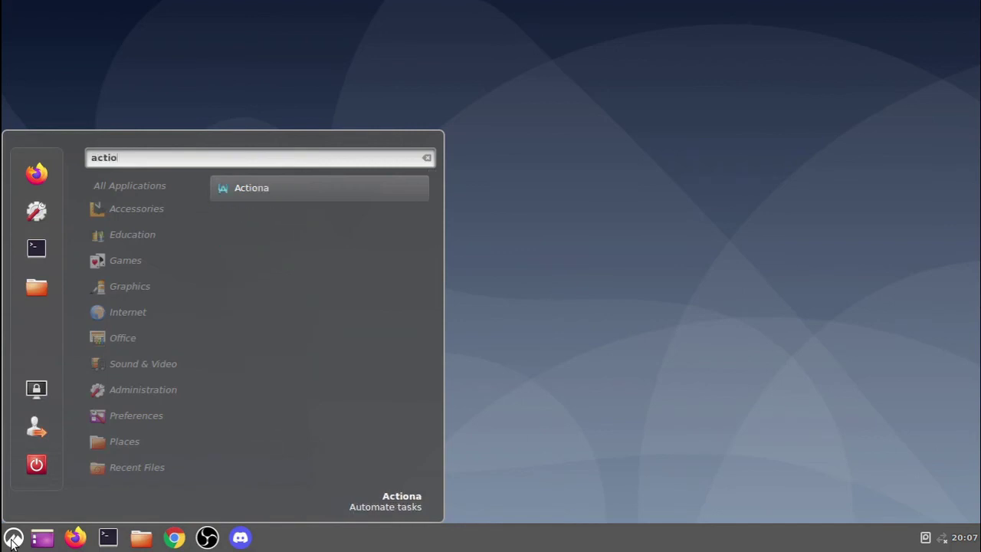
right_click(246, 184)
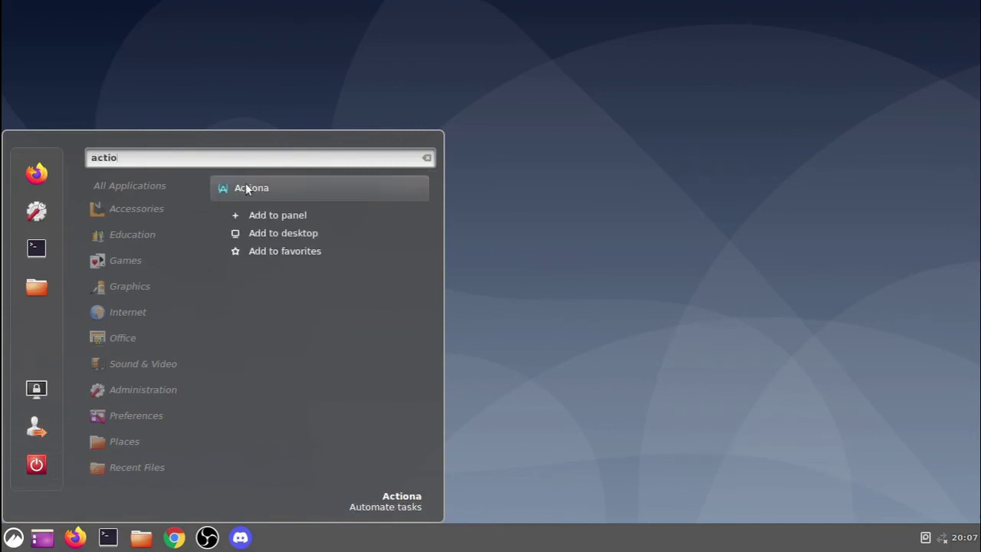
left_click(263, 220)
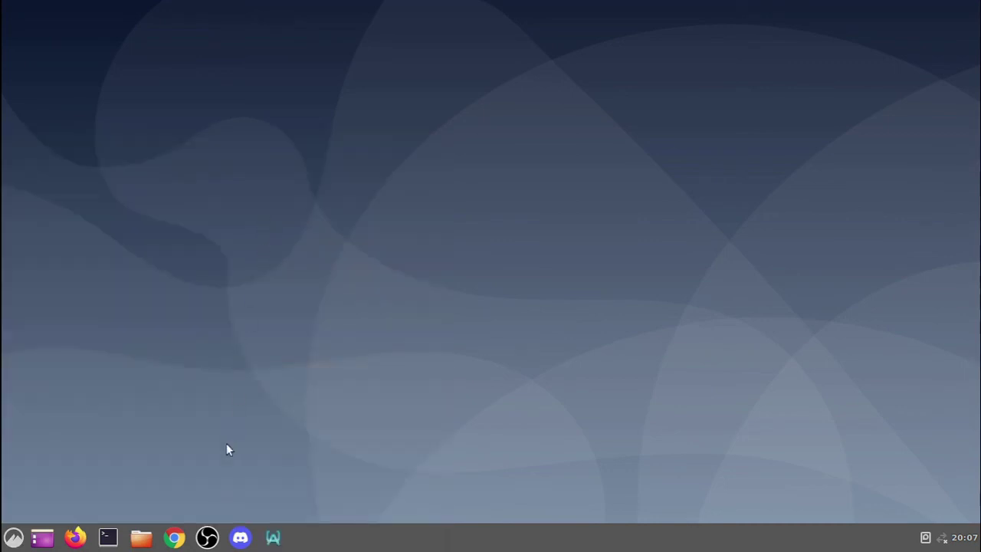
- Launch OBS, reset its UI, skip the Auto-Configuration Wizard, and set a WebSockets server password
left_click(206, 537)
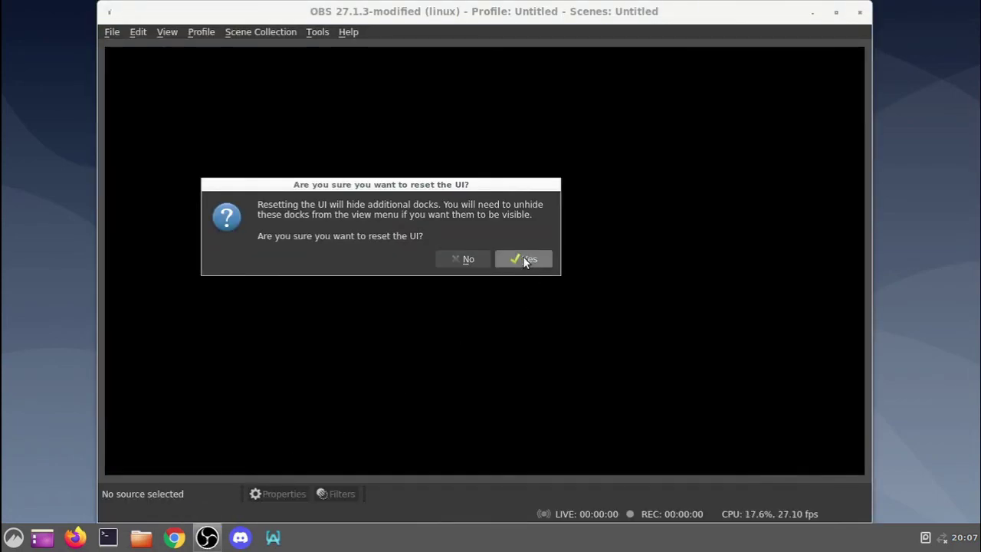
left_click(524, 259)
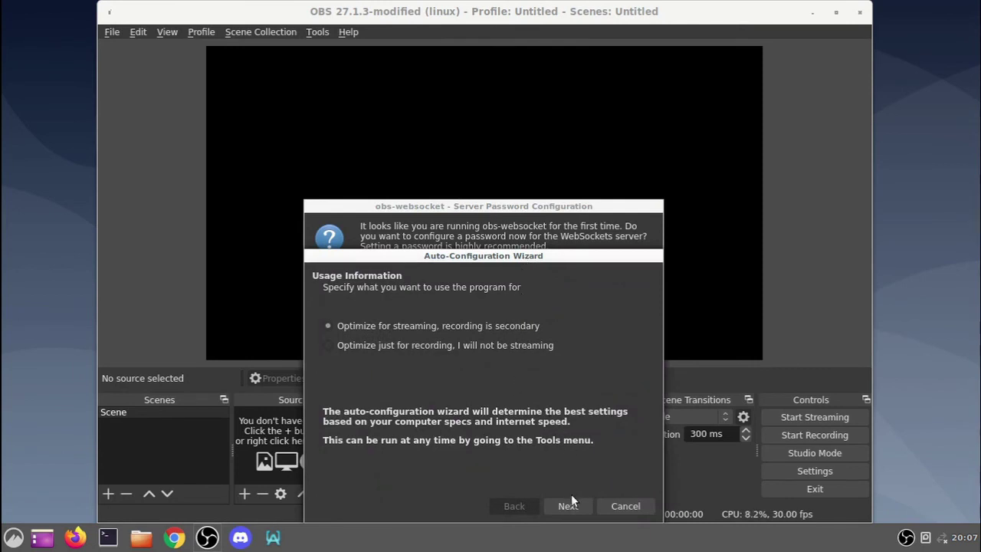
left_click(617, 506)
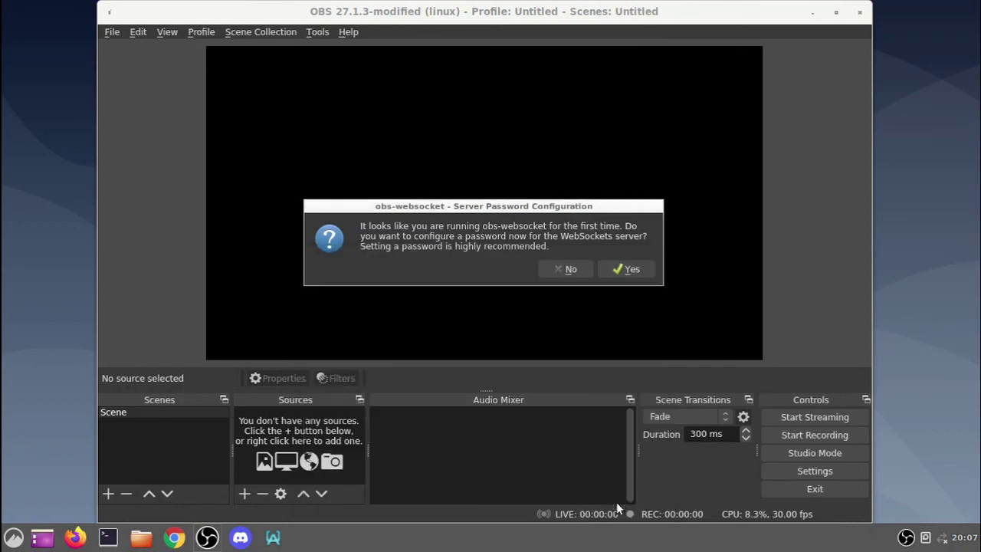
left_click(630, 269)
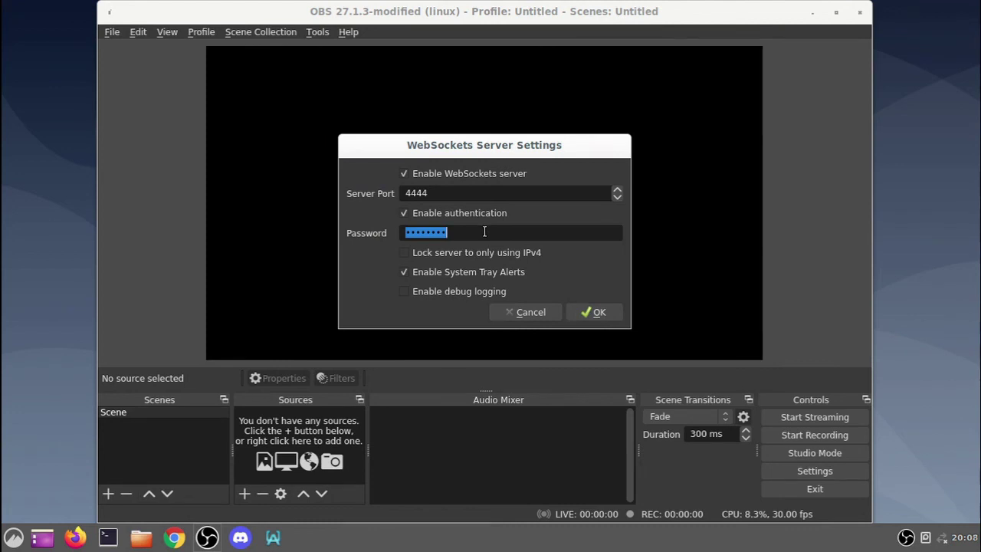
type("12345678")
left_click(589, 311)
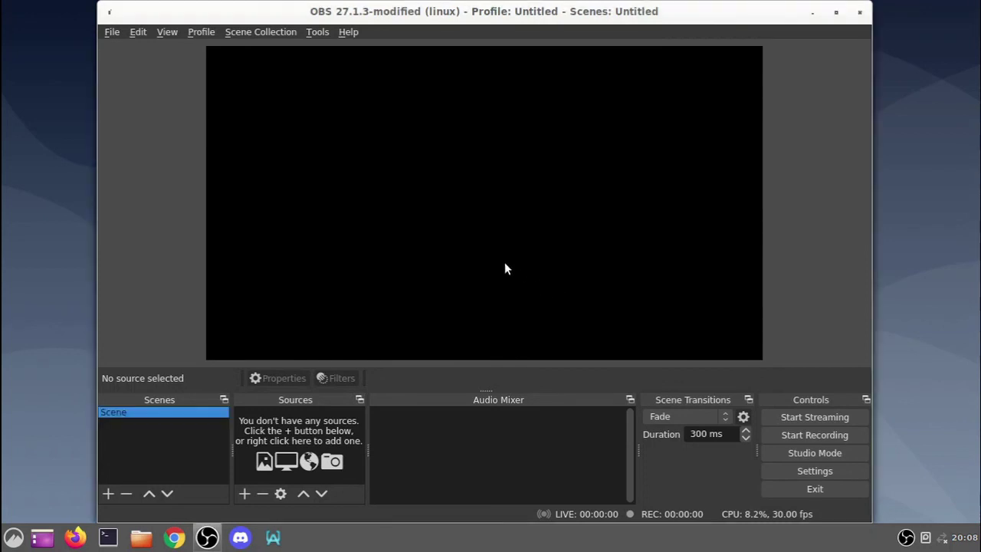
- Set OBS base and output resolution to 1920x1080 at 20 fps, then list source types
left_click(826, 475)
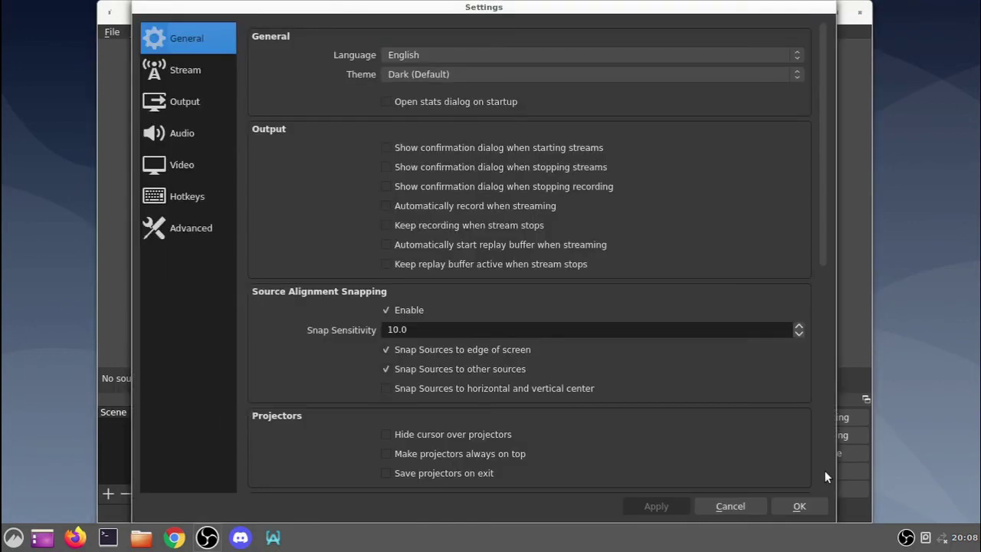
left_click(177, 166)
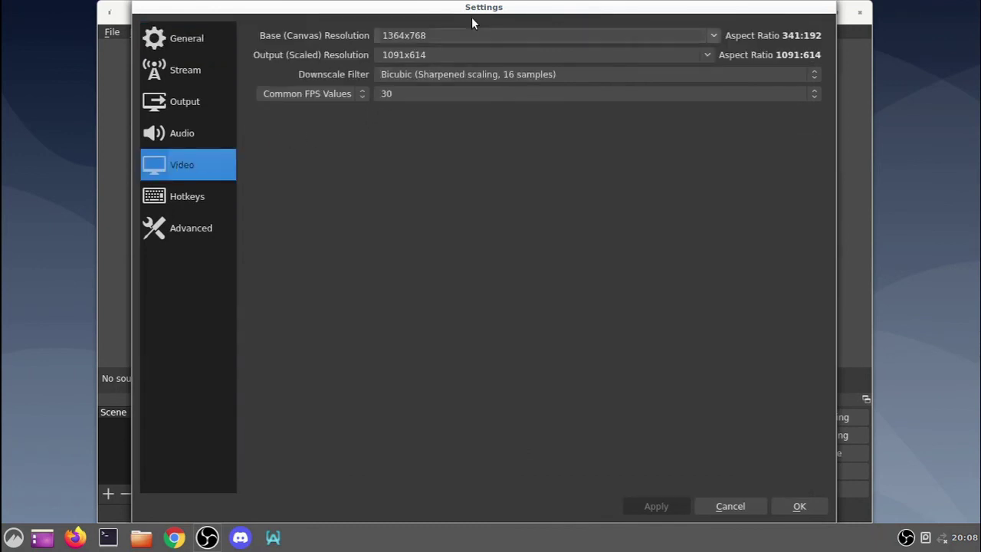
left_click(713, 35)
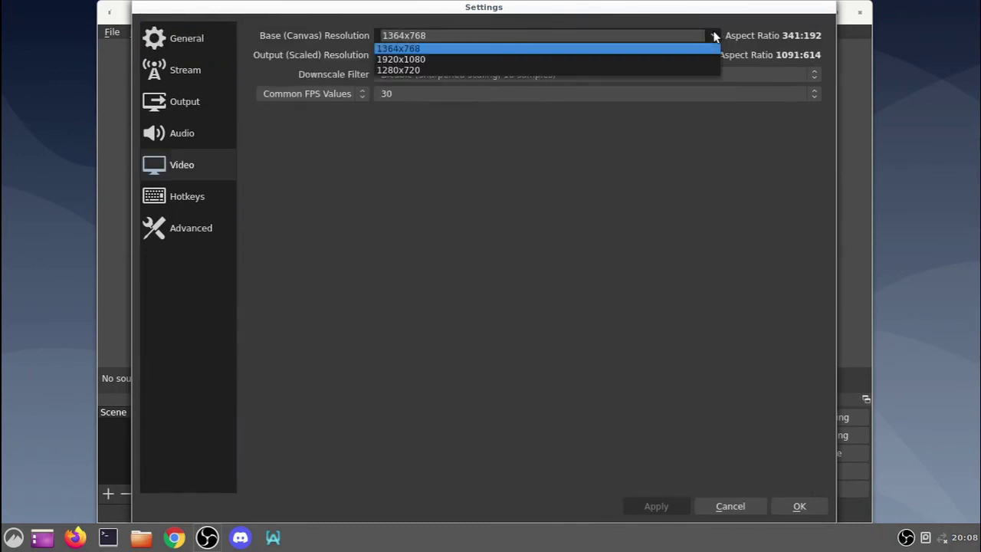
left_click(444, 59)
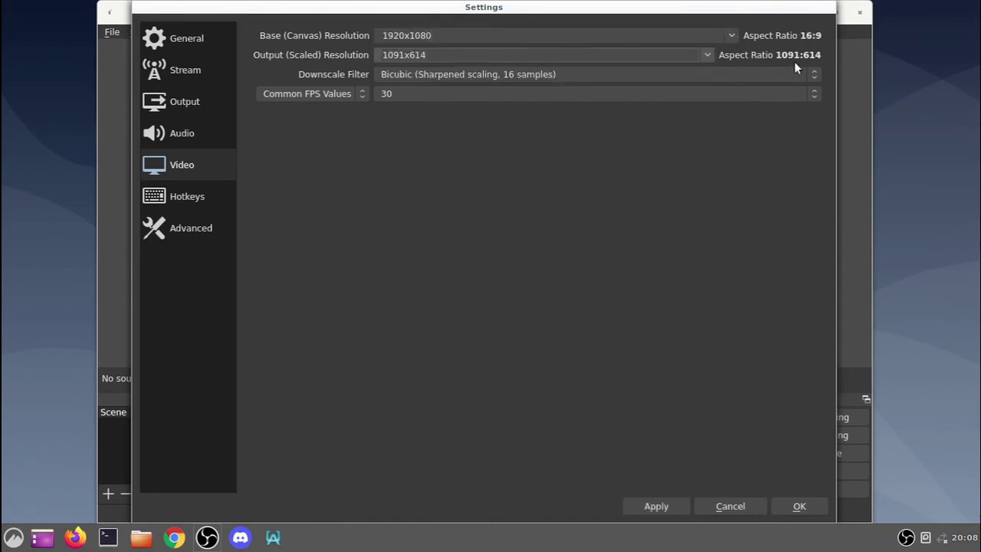
left_click(706, 57)
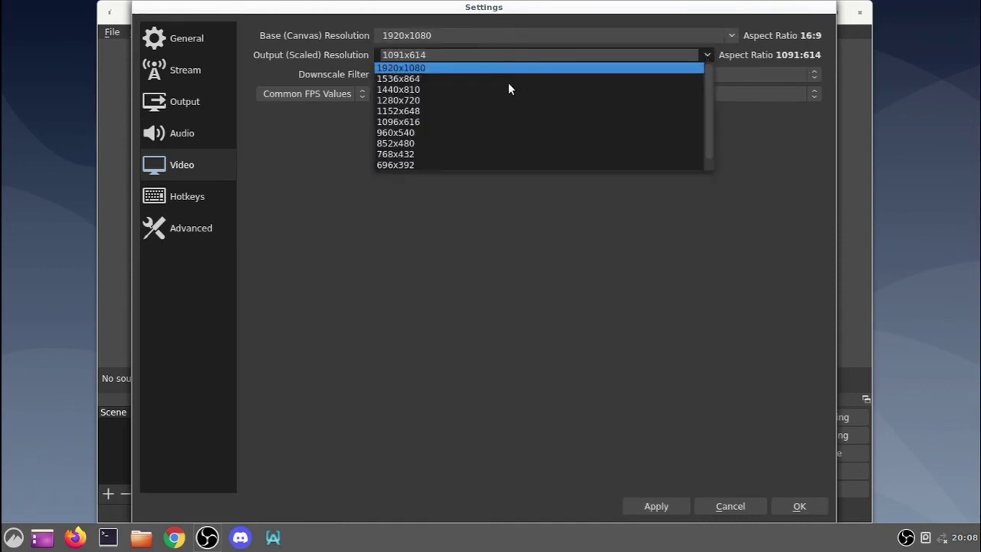
left_click(449, 67)
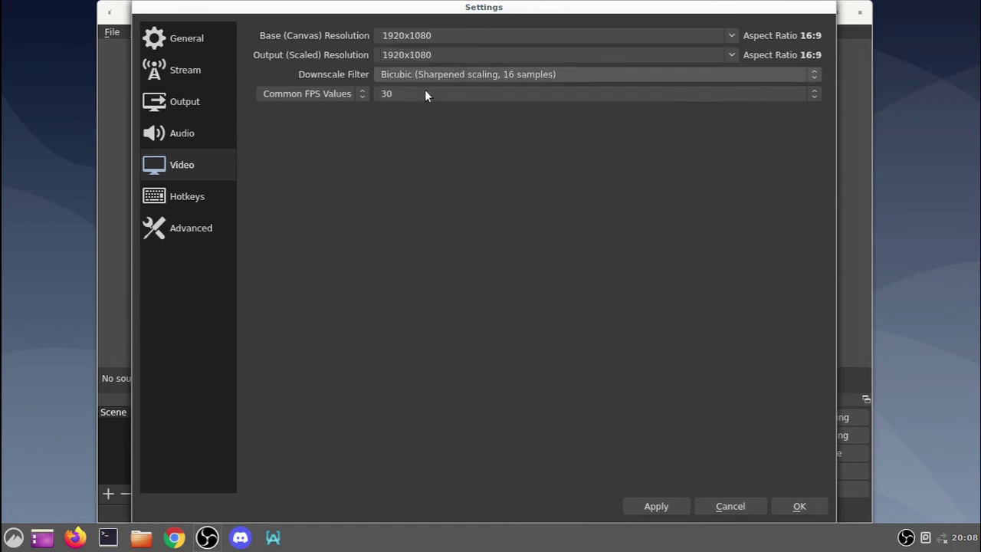
left_click(398, 92)
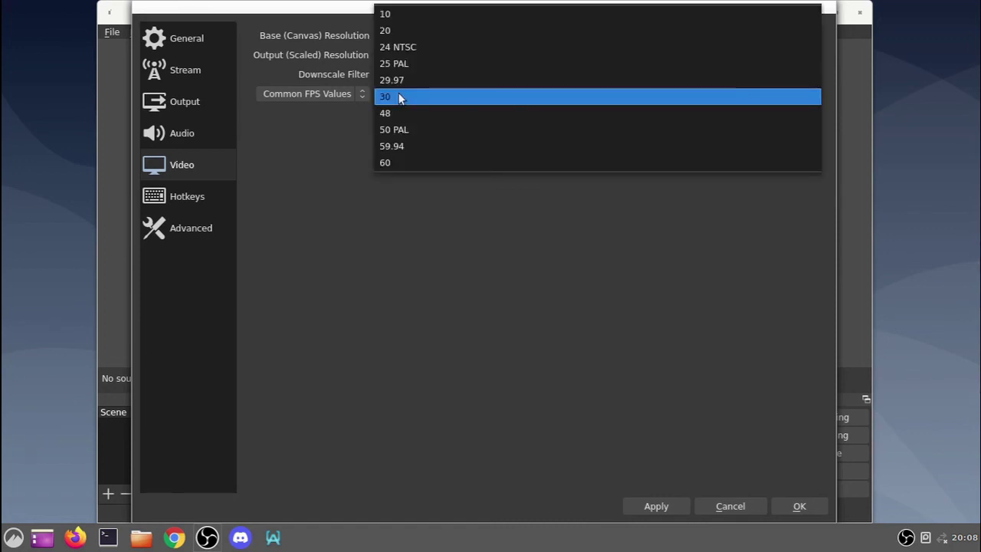
left_click(390, 32)
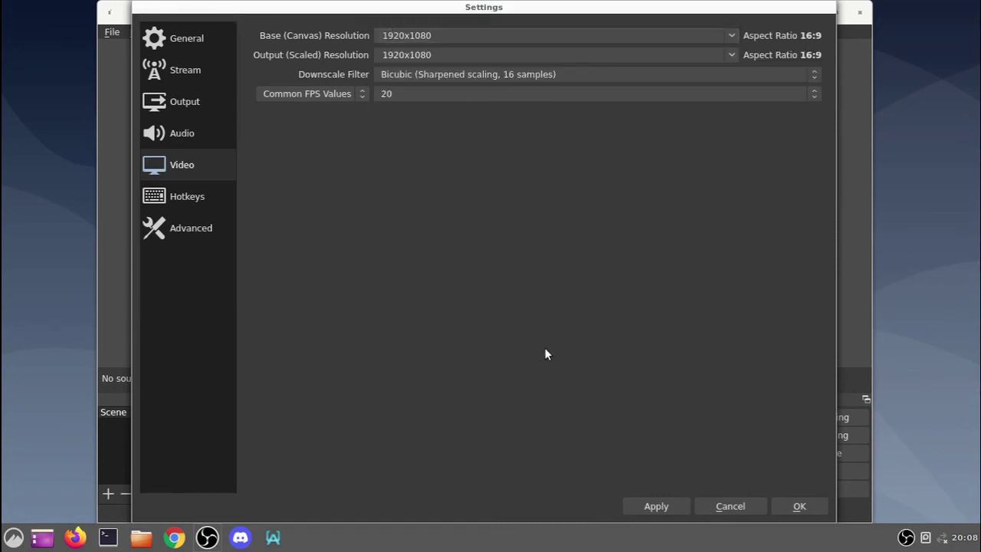
left_click(811, 511)
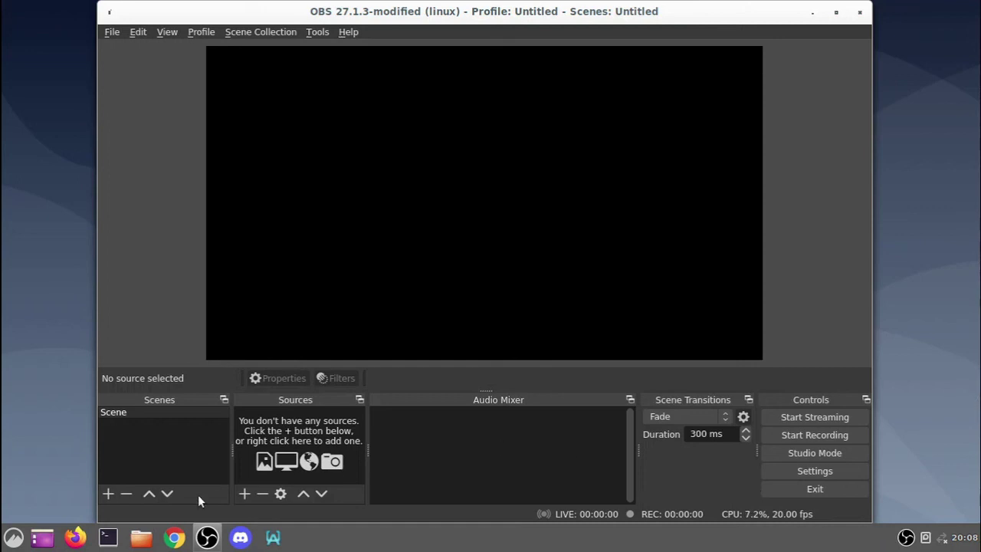
left_click(243, 494)
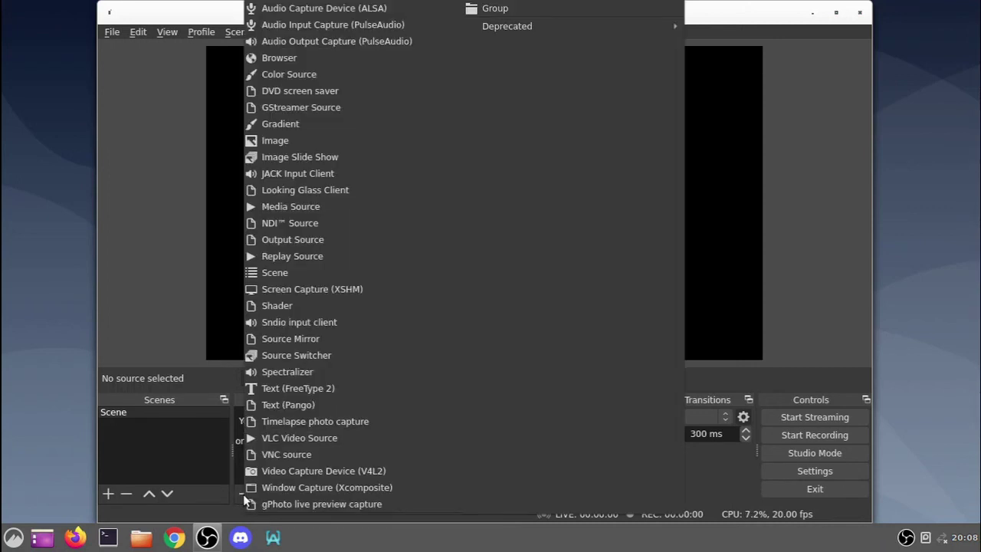